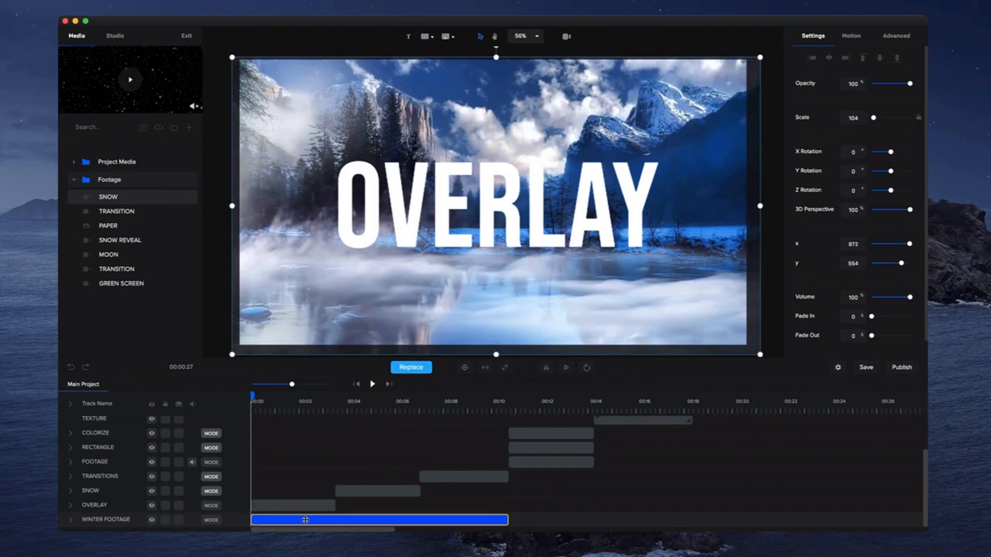
Set the OVERLAY text track's blend mode to Overlay.
click(299, 505)
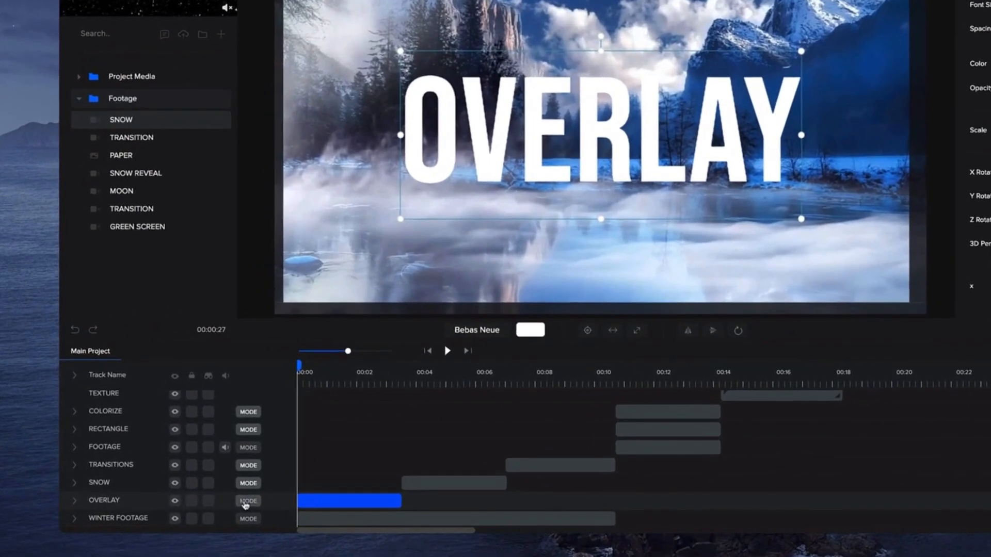
click(211, 505)
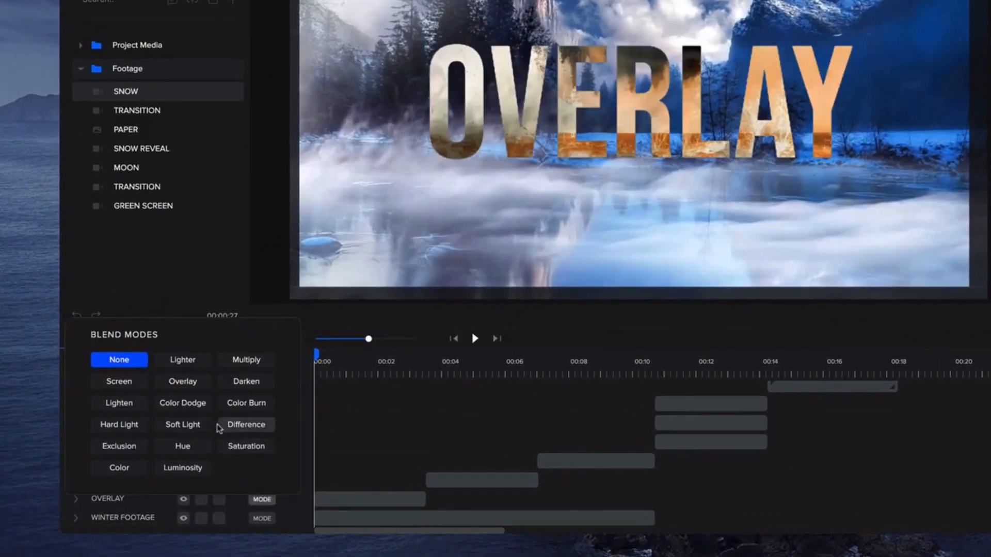
click(190, 384)
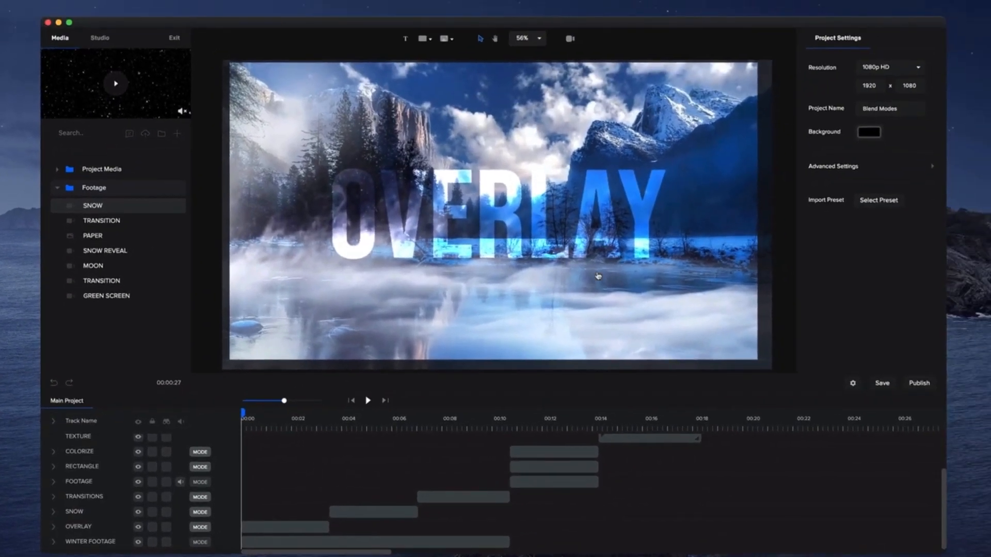
click(639, 195)
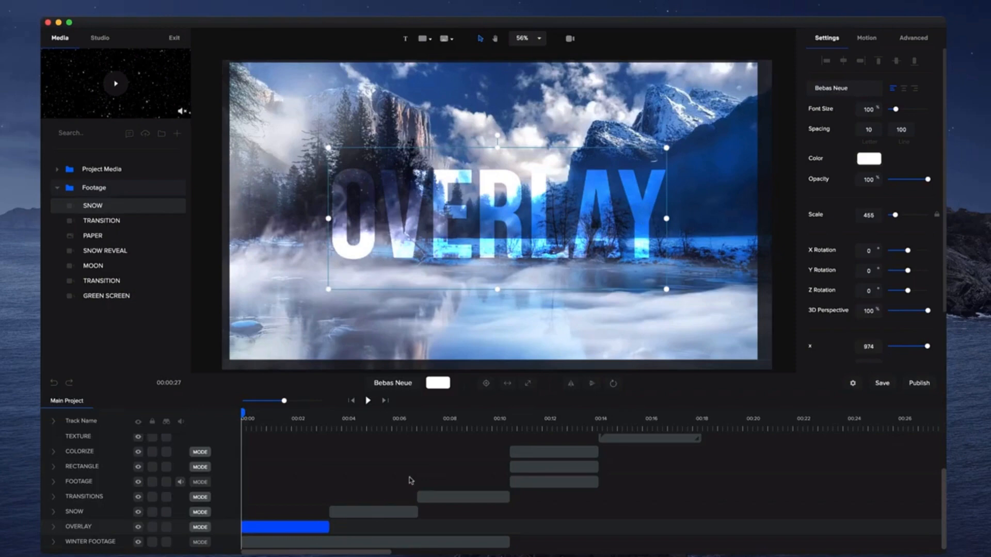
key(super+d)
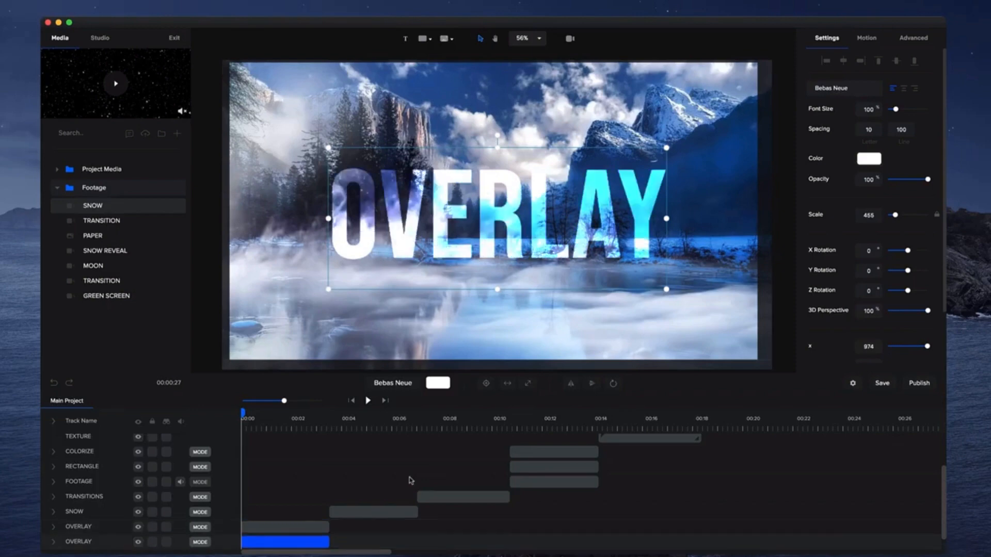
key(super+z)
Give the OVERLAY text a white shadow with blur 100 in its advanced settings.
click(540, 191)
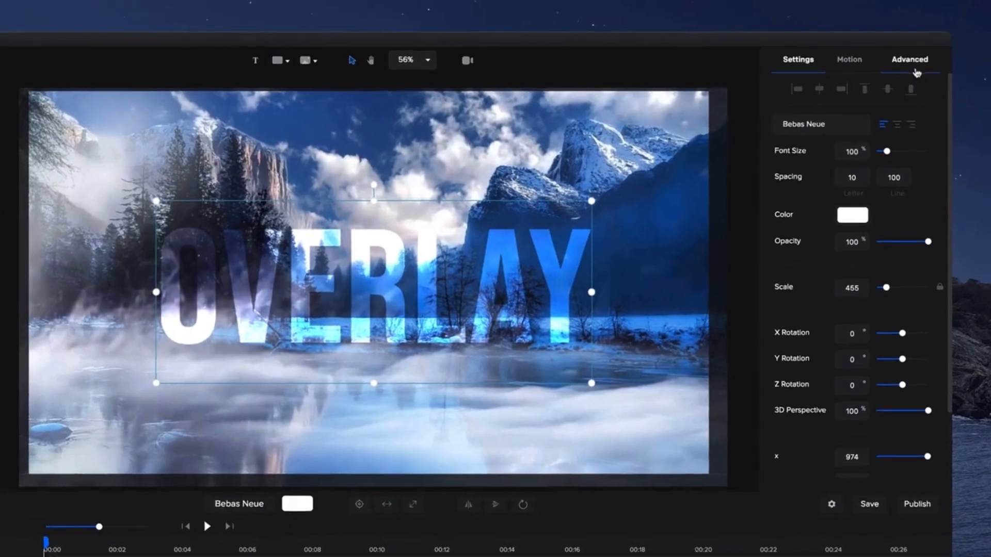
click(913, 37)
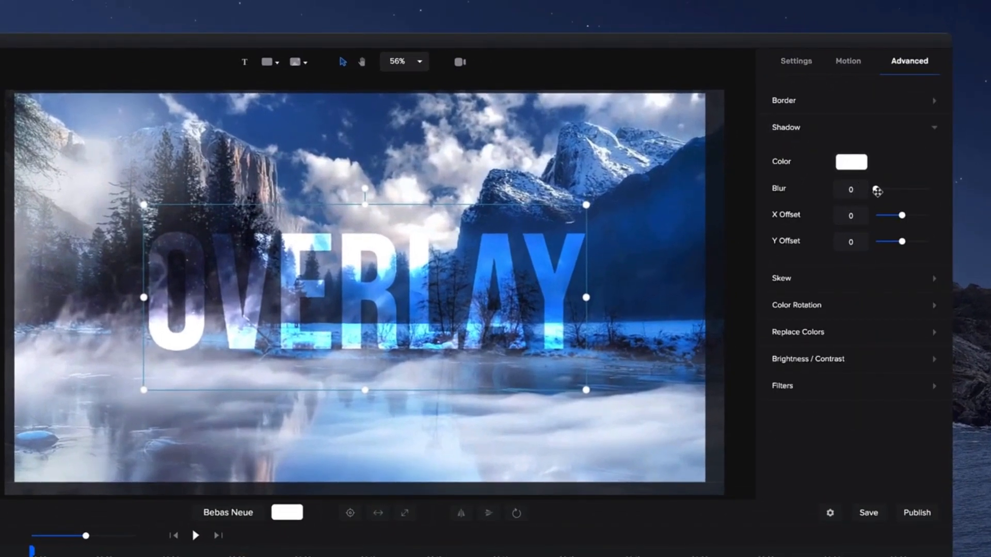
drag(877, 192, 936, 194)
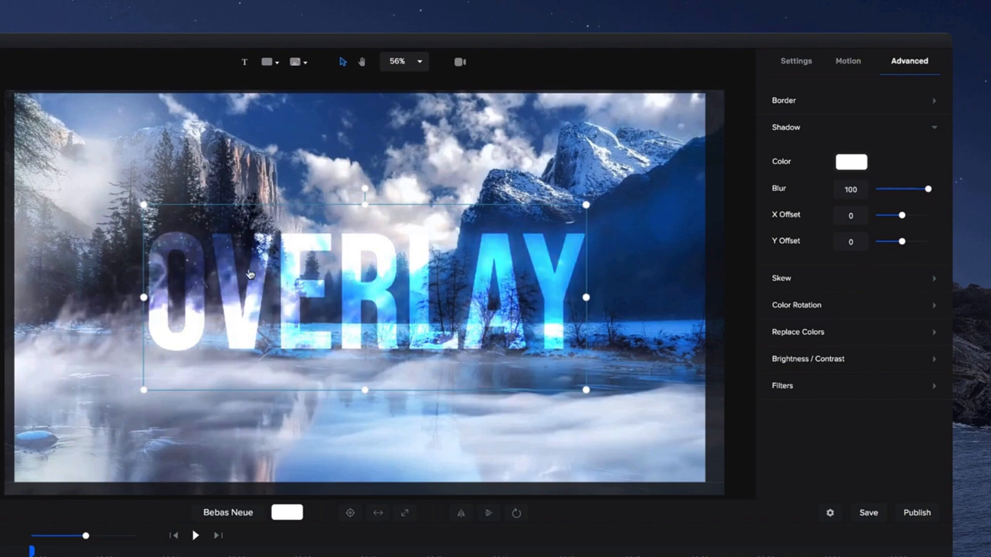
click(857, 164)
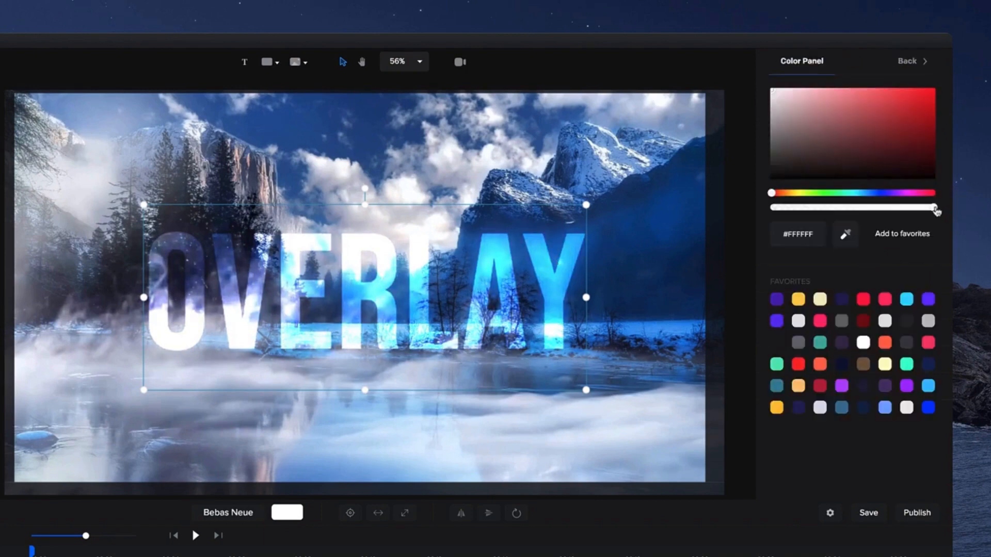
drag(935, 211, 953, 195)
click(910, 61)
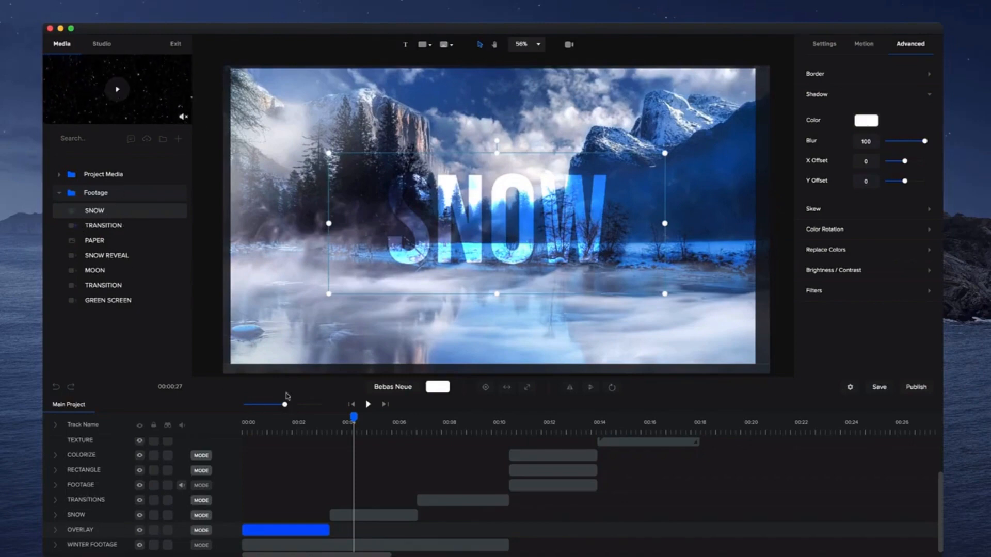
Add the SNOW footage on a track just above the SNOW text track, trimmed to the text clip's length.
drag(113, 211, 310, 215)
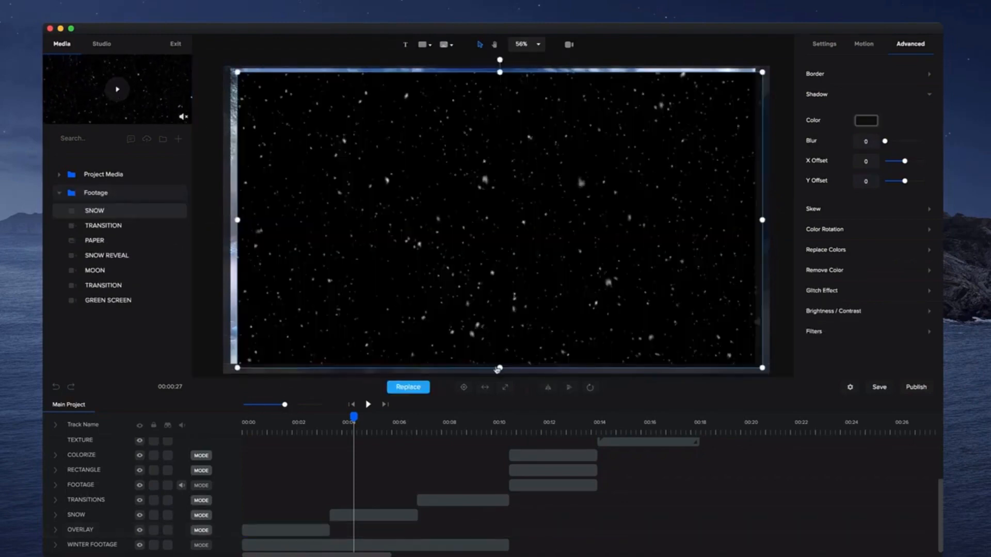
scroll(396, 480, up, 3)
drag(376, 447, 351, 446)
drag(89, 443, 112, 497)
click(260, 513)
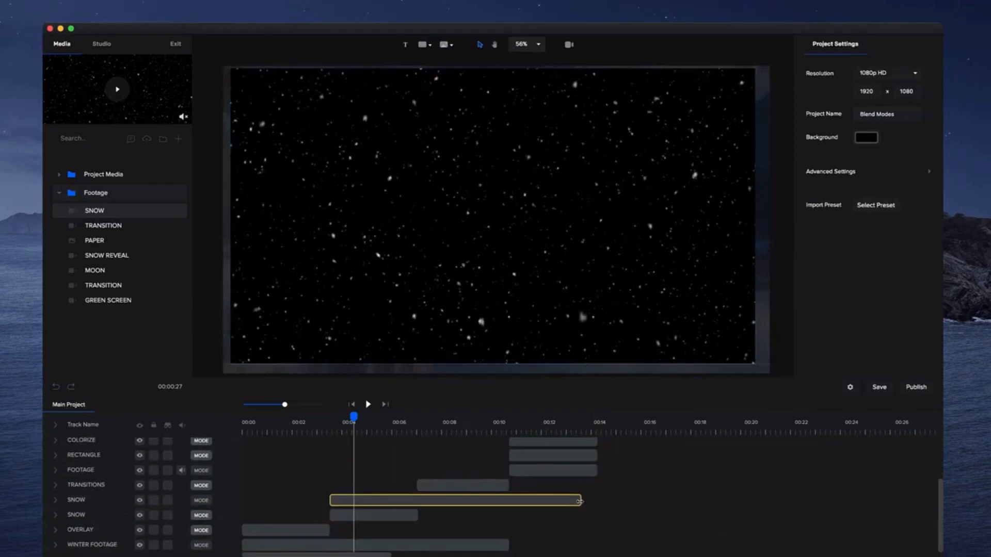
drag(580, 500, 422, 500)
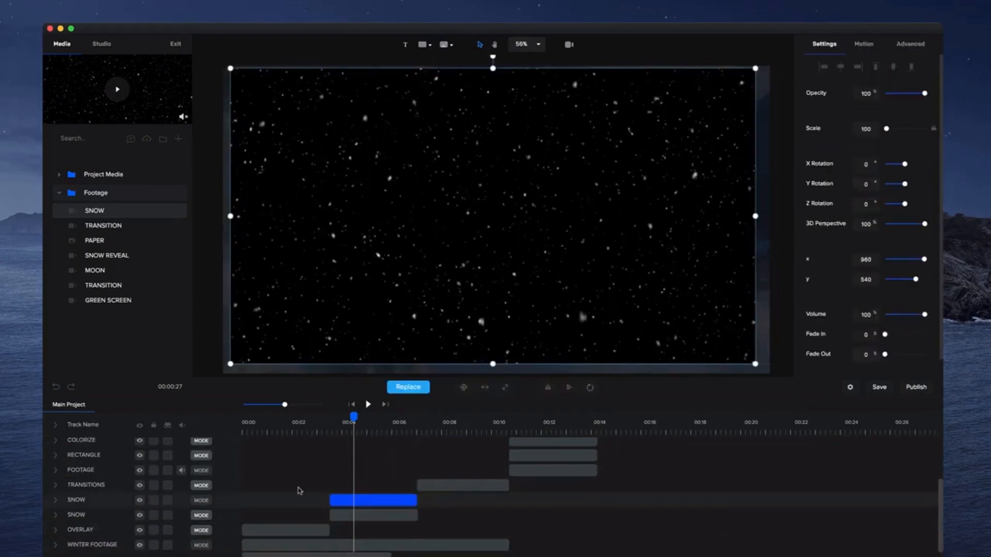
Set the snow footage track's blend mode to Screen and play back the result.
click(202, 500)
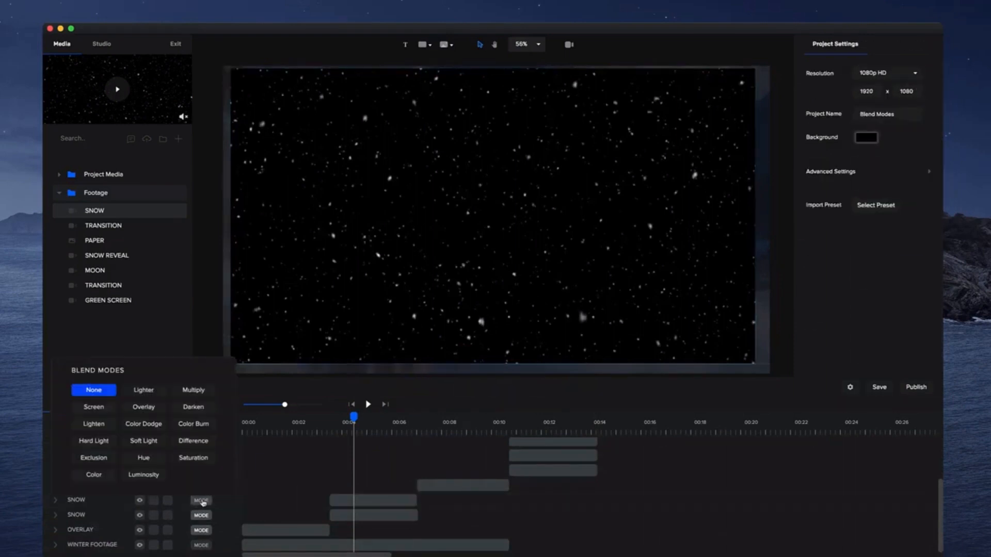
click(97, 407)
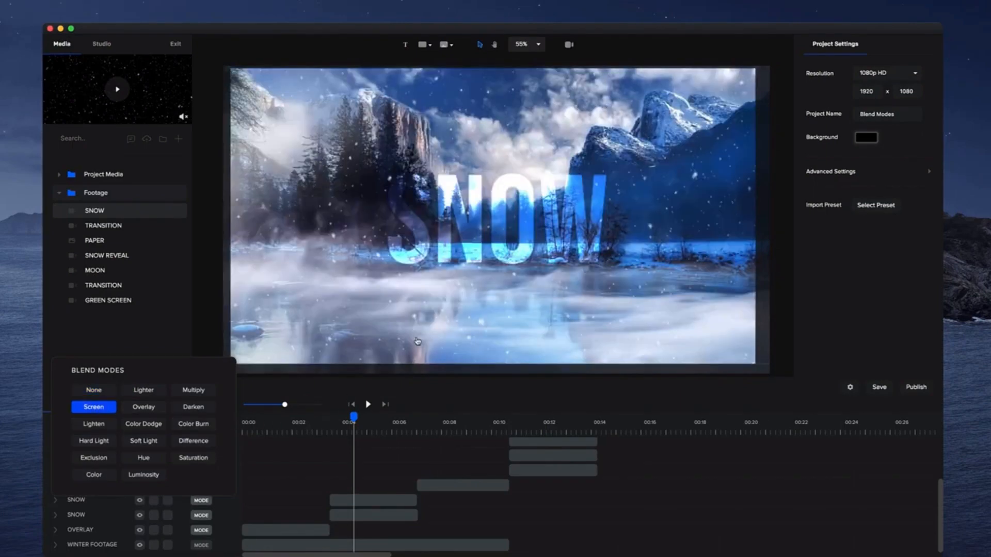
click(324, 420)
click(368, 404)
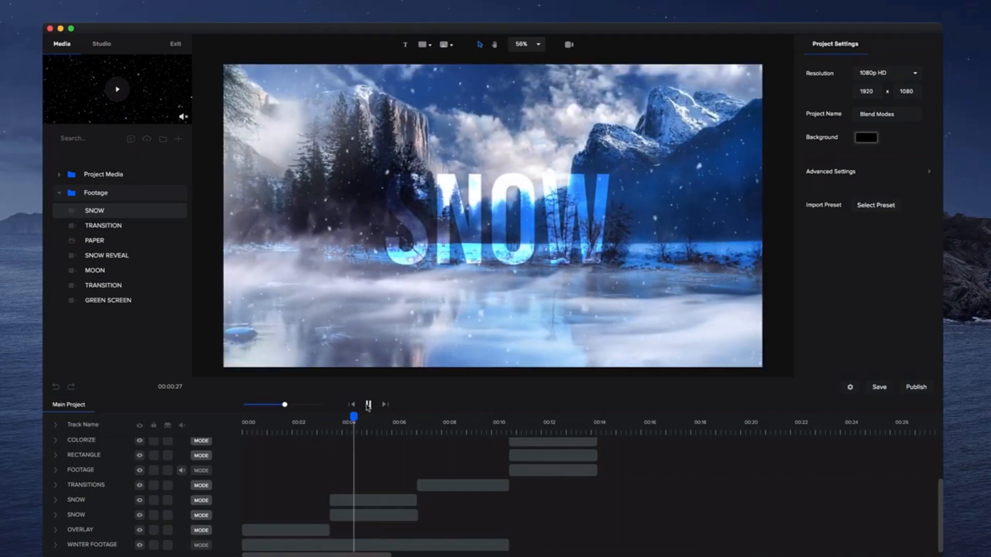
click(369, 404)
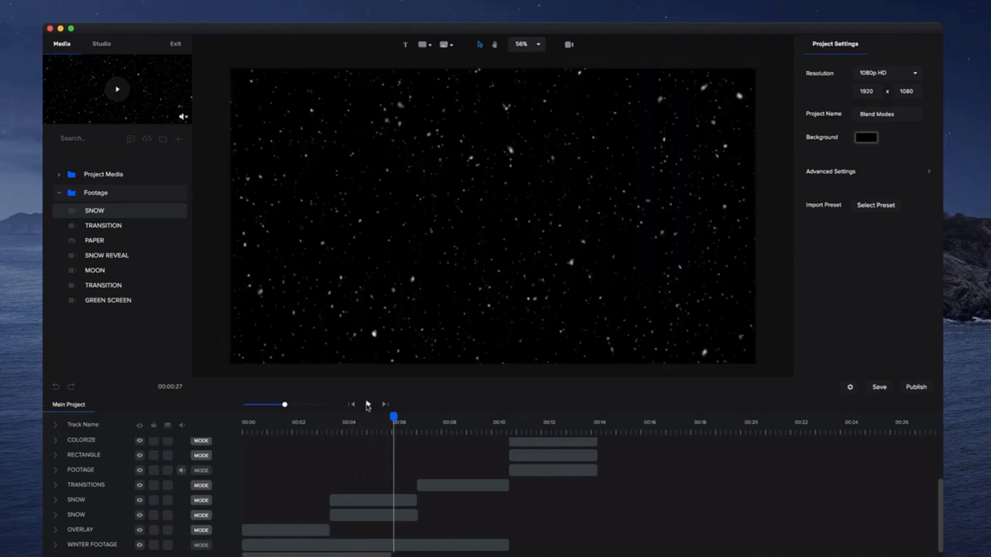
Reopen the snow footage track's blend modes to review the chosen mode.
click(334, 497)
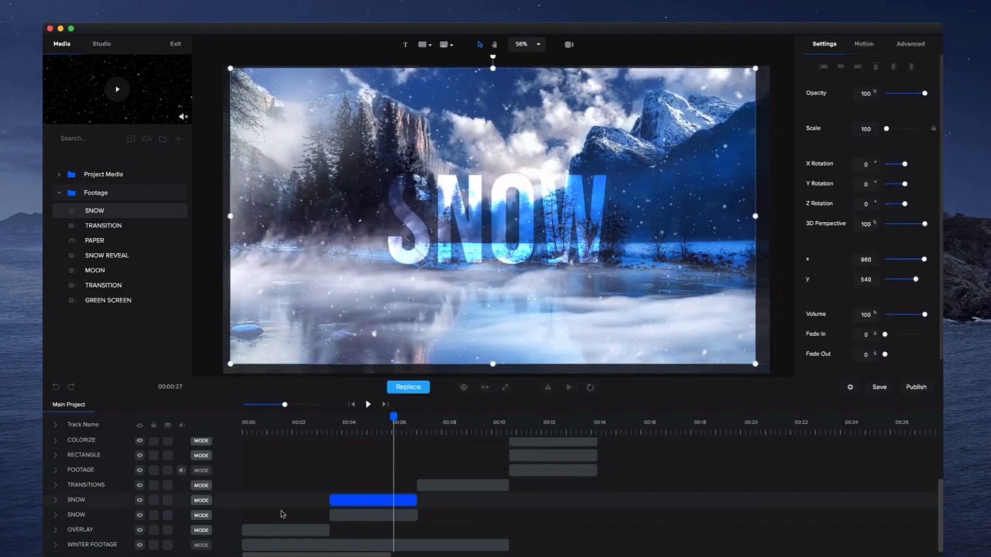
click(203, 501)
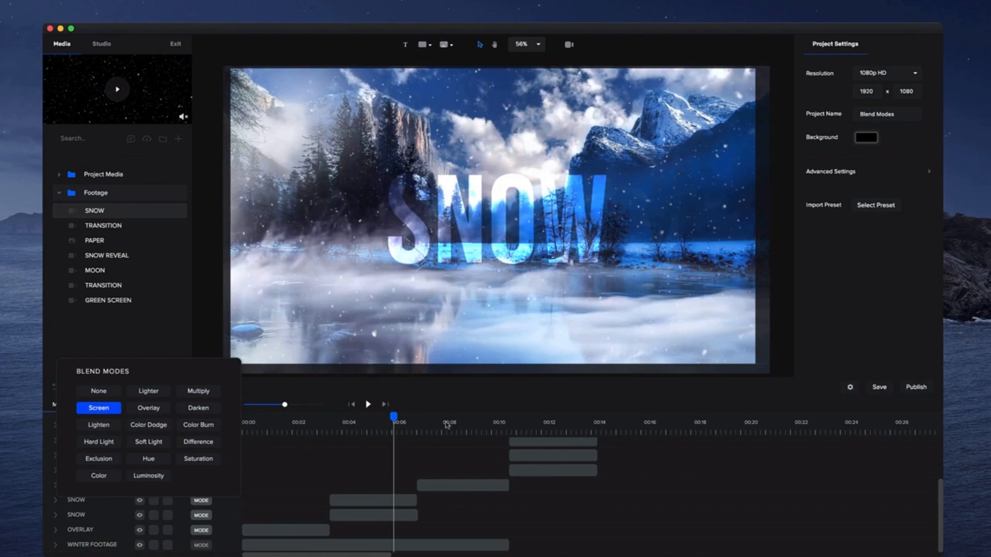
click(424, 426)
Preview the TRANSITION footage from the media library.
click(463, 485)
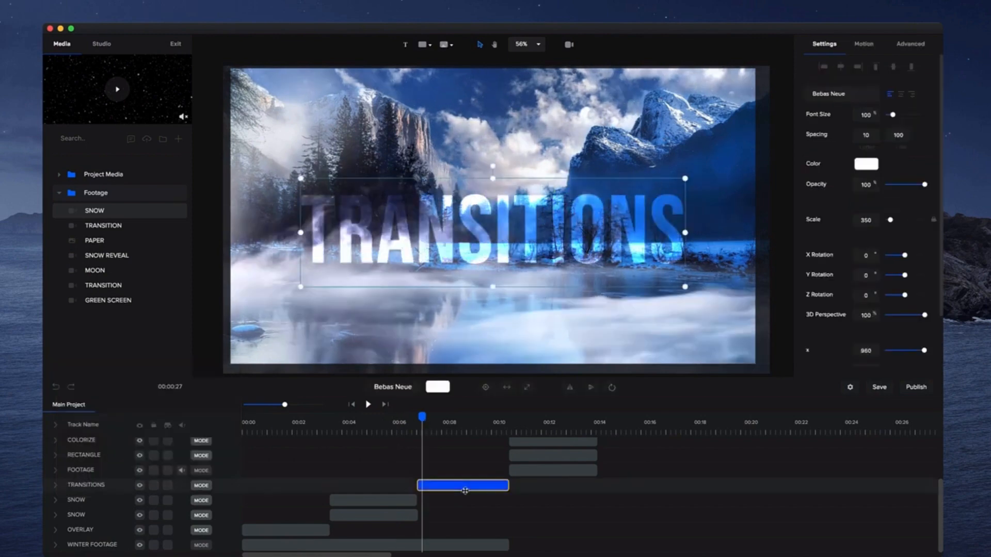
click(130, 228)
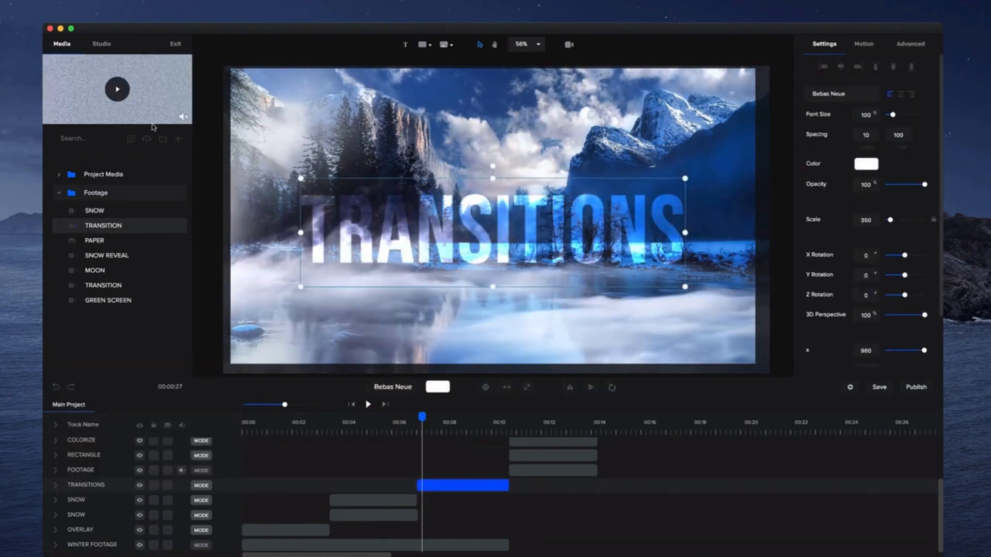
click(116, 101)
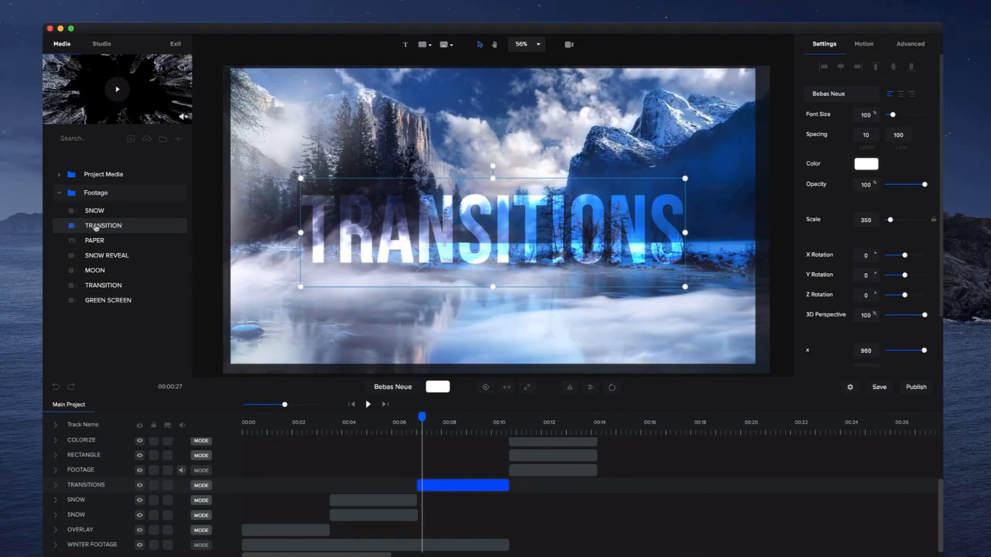
Add the TRANSITION footage on a track above the TRANSITIONS text track, aligned with the text clip.
drag(96, 227, 483, 326)
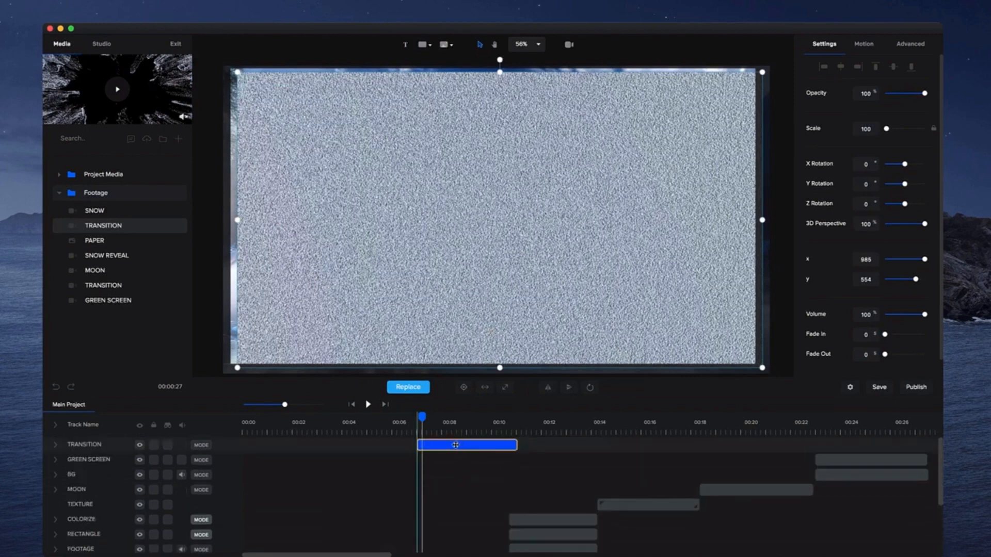
scroll(258, 480, down, 5)
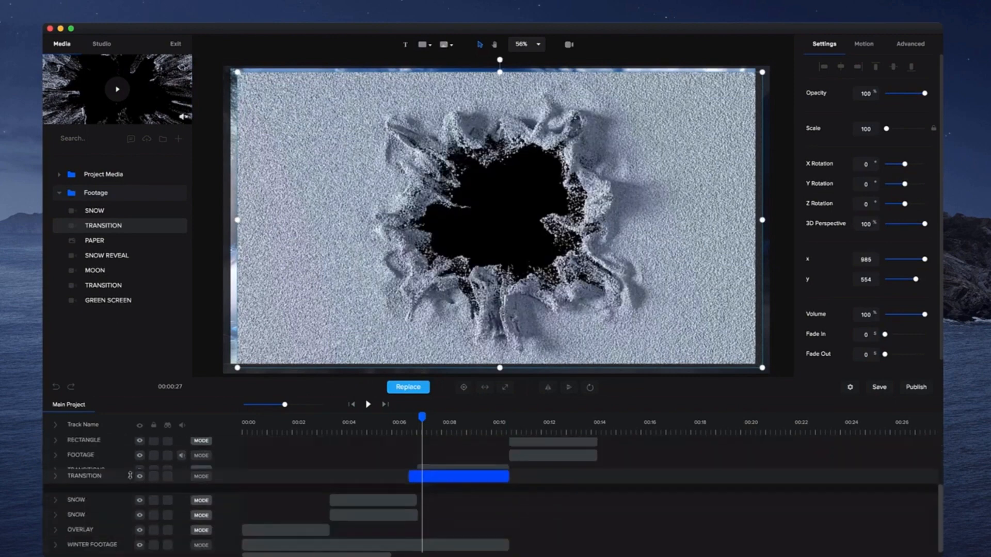
click(377, 488)
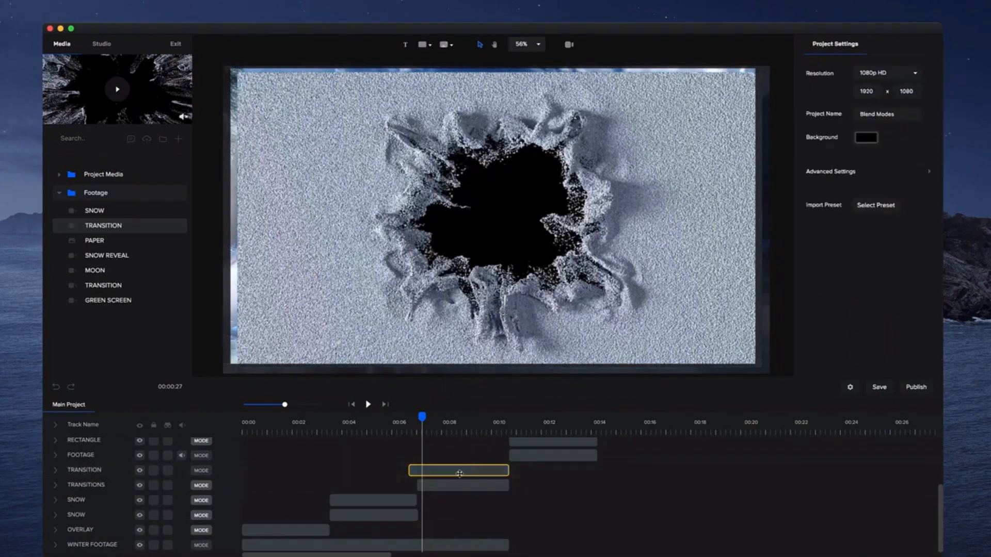
drag(459, 474, 468, 475)
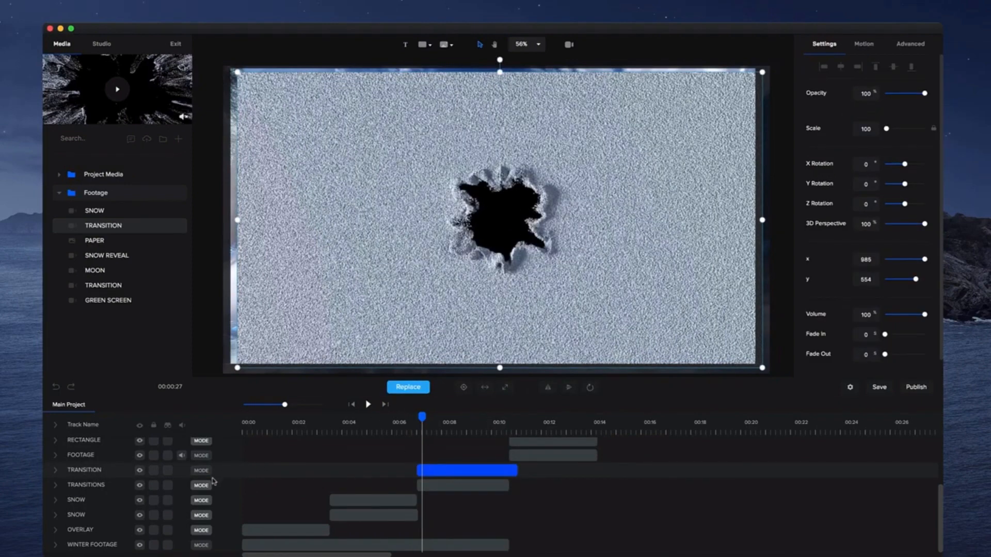
Expand the transition footage to fill the frame and set its track's blend mode to Screen.
click(505, 387)
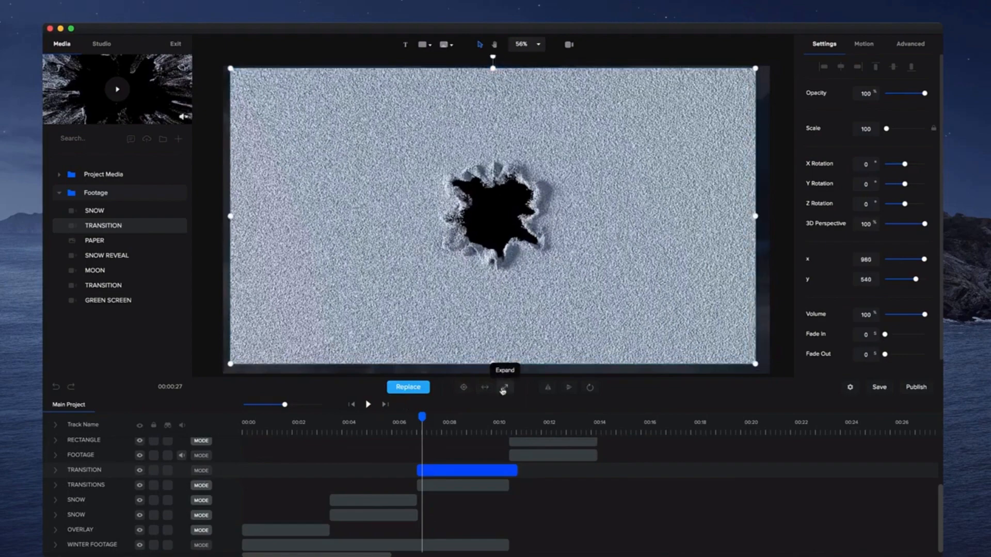
click(202, 471)
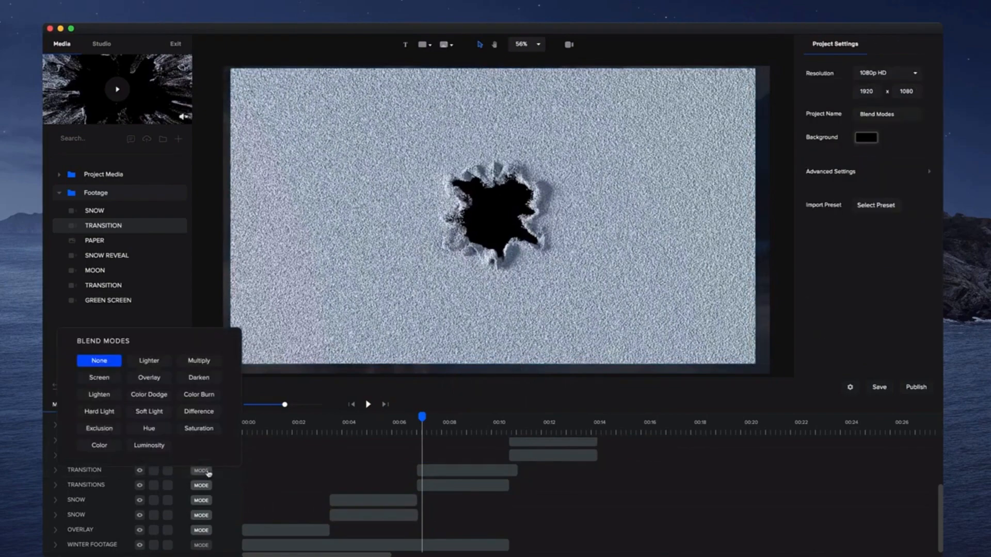
click(100, 378)
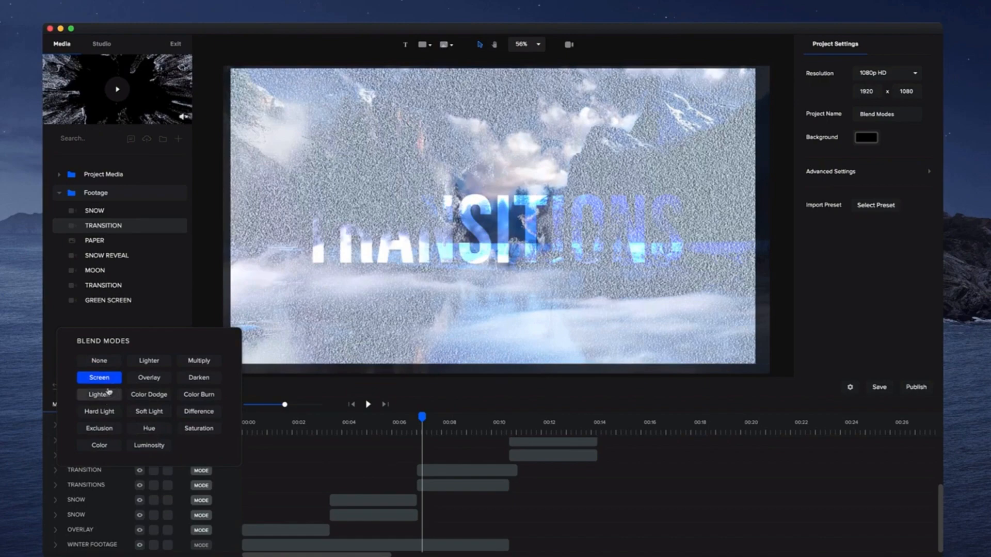
Play back the timeline to preview the transition section.
click(408, 421)
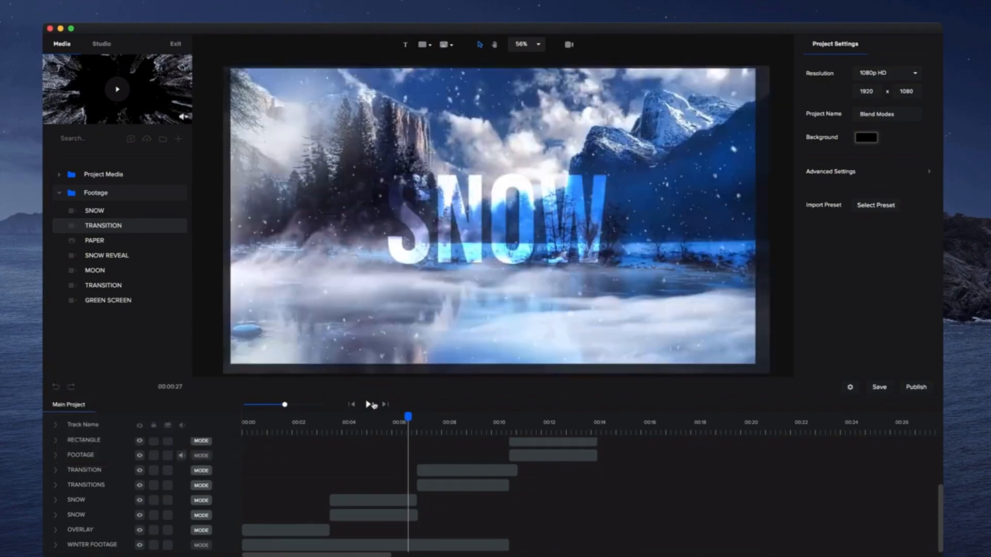
click(369, 405)
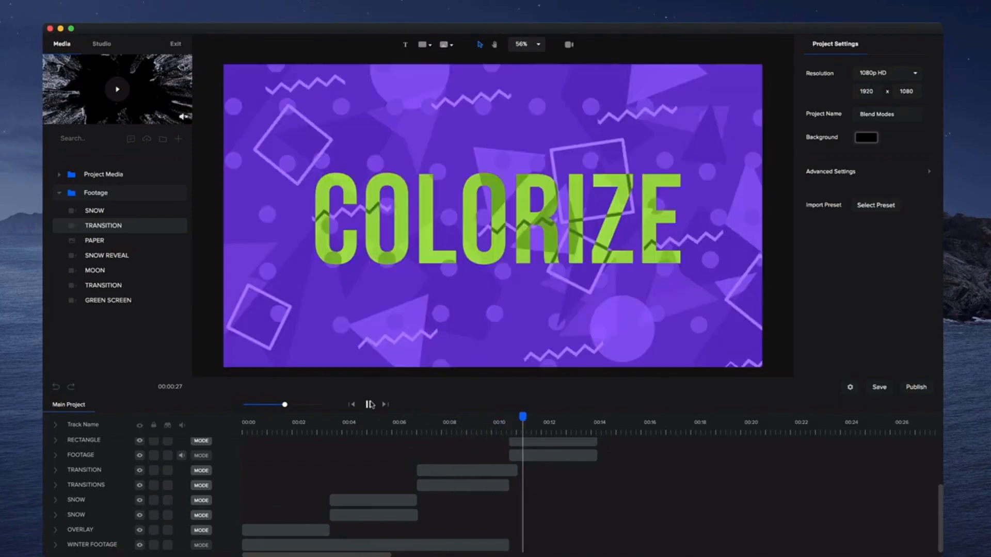
click(370, 404)
Select the COLORIZE text clip and hide the RECTANGLE track to view the text without the colour overlay.
scroll(573, 458, up, 3)
click(558, 471)
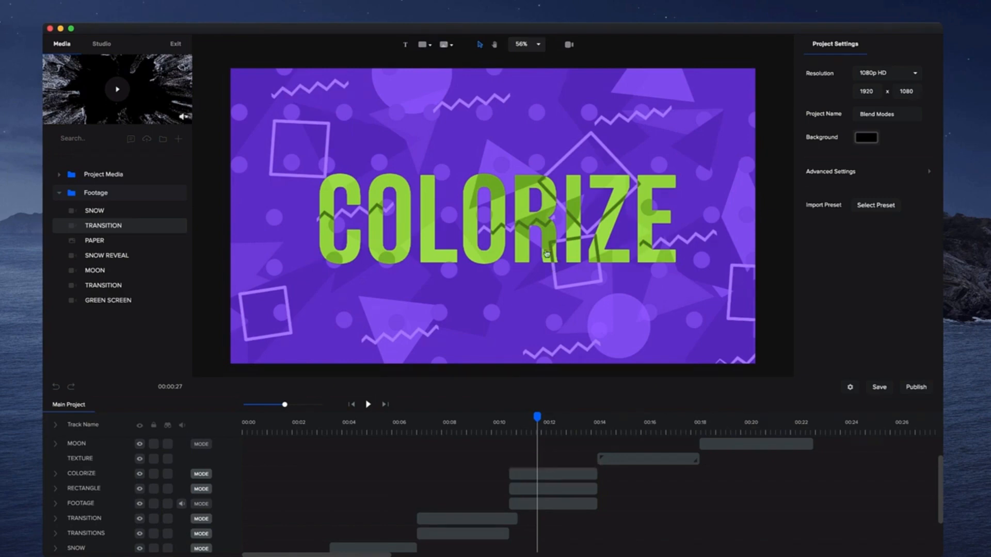
click(530, 475)
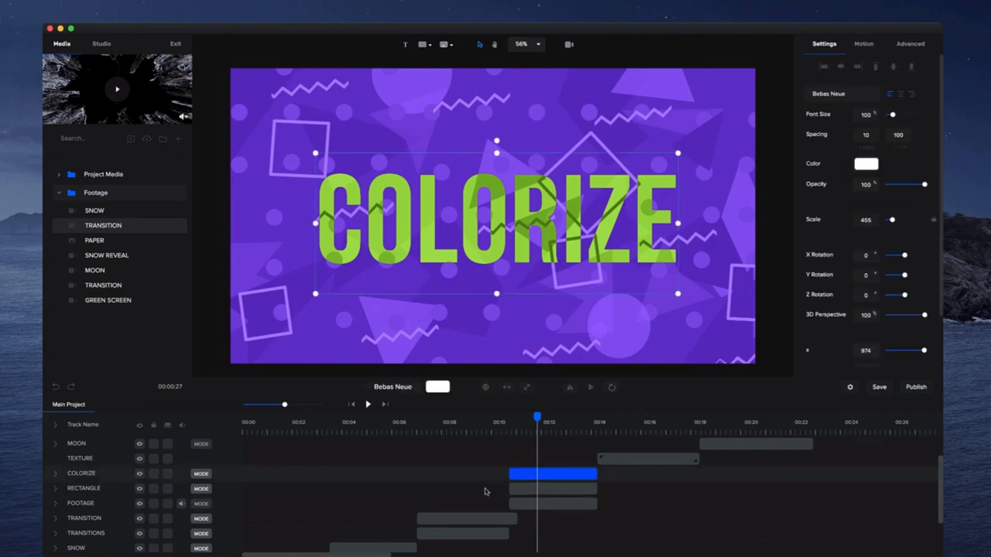
click(77, 490)
click(140, 489)
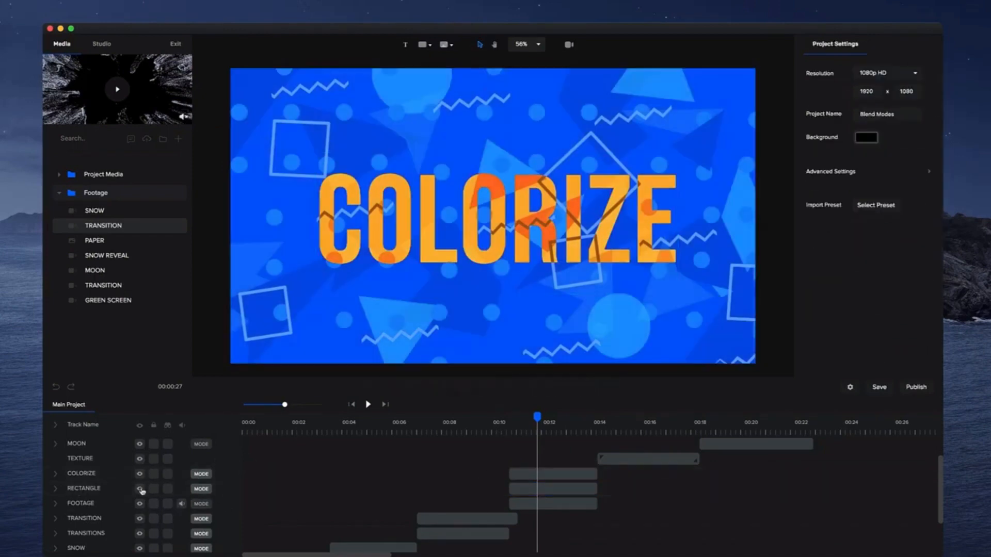
Add a new rectangle shape and expand it to fill the frame.
click(561, 504)
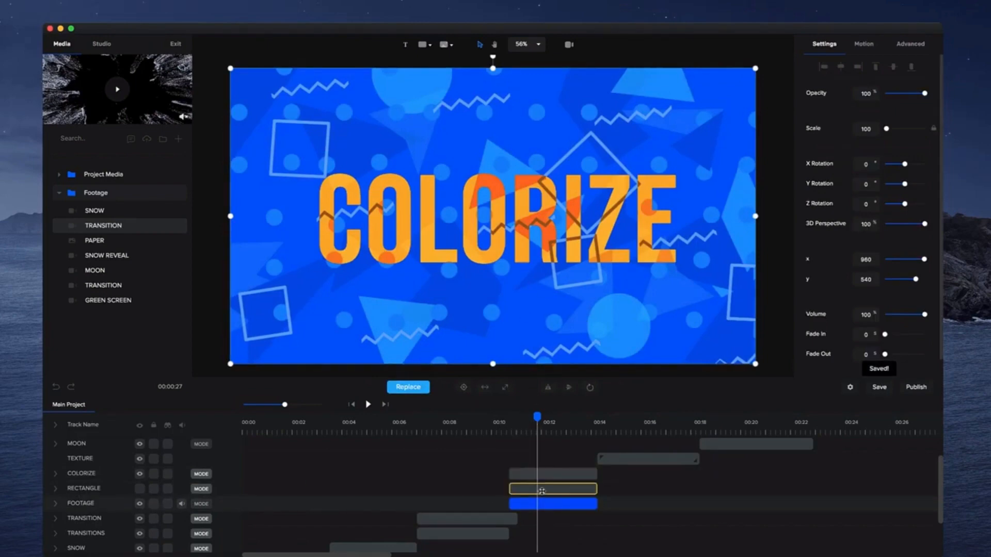
click(541, 491)
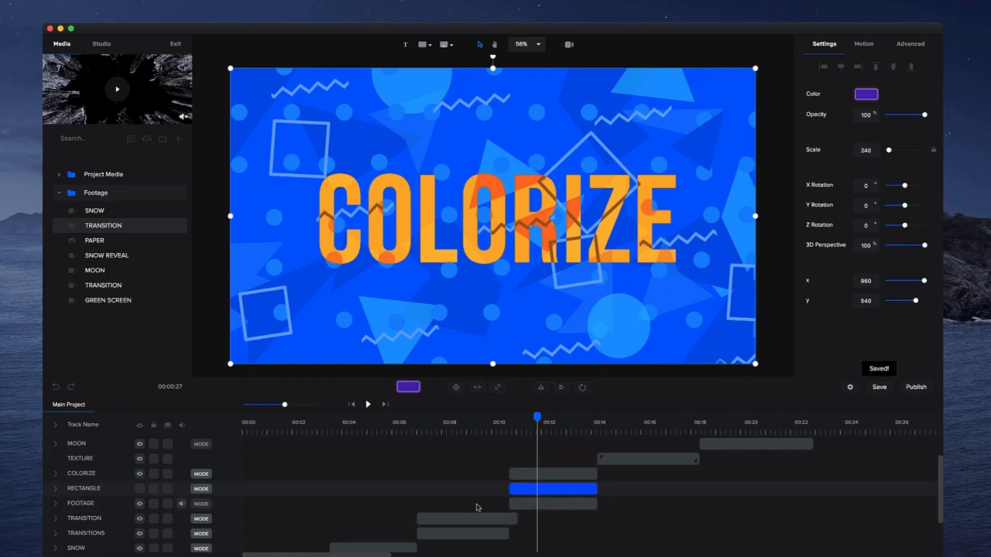
click(423, 44)
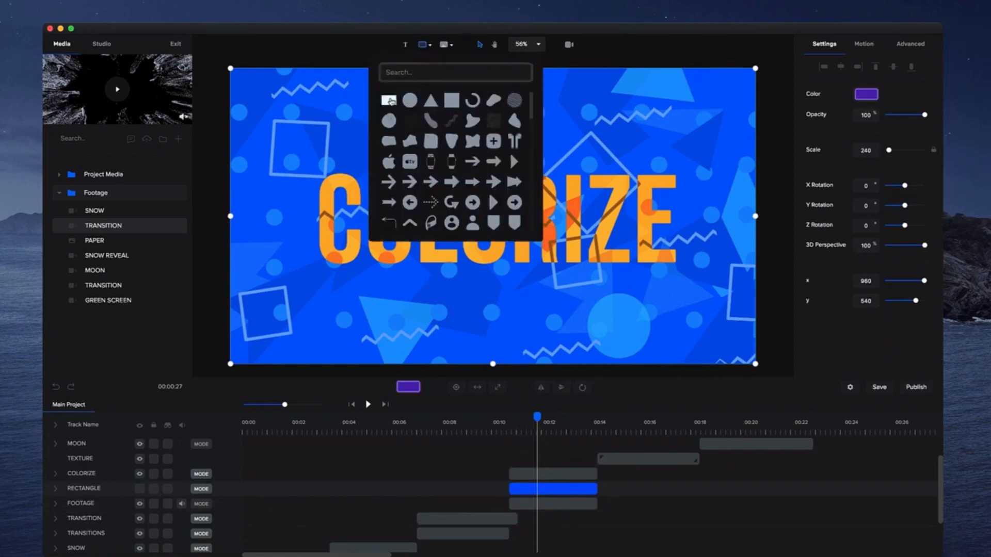
click(389, 100)
click(498, 387)
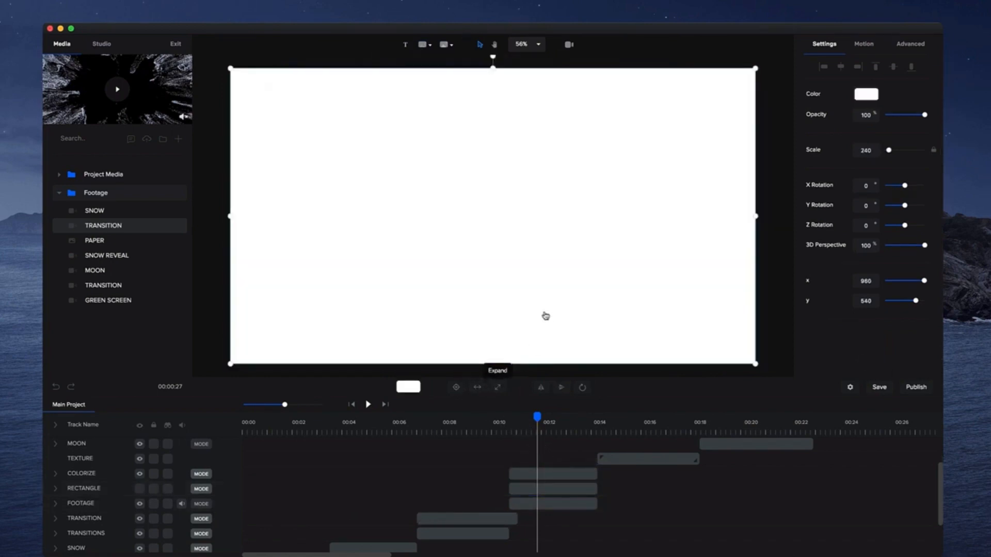
Align the new rectangle clip with the COLORIZE clip and move its track below the COLORIZE track.
scroll(550, 463, up, 3)
drag(556, 446, 535, 444)
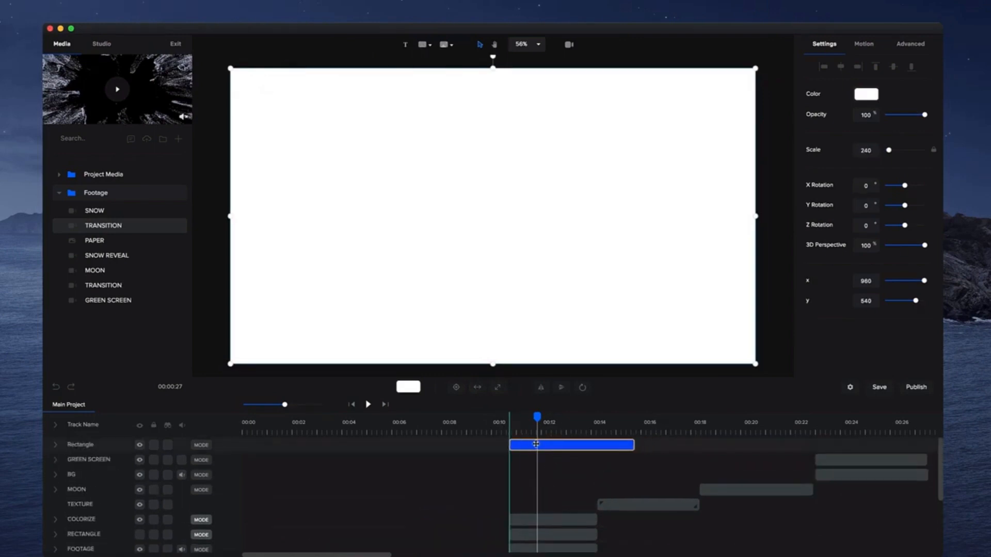
drag(85, 447, 85, 520)
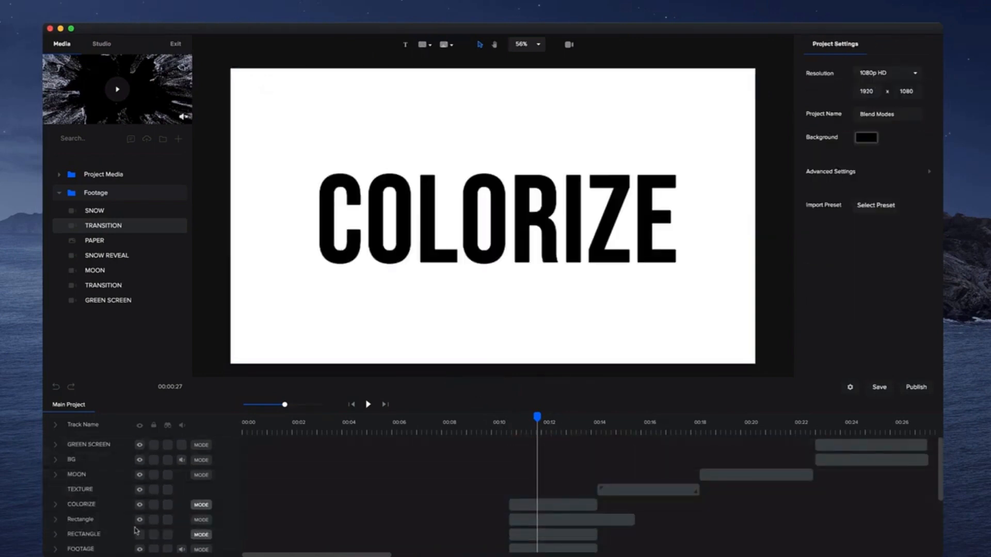
Delete the old RECTANGLE track and rename the new Rectangle track to COLOR.
click(90, 536)
key(Delete)
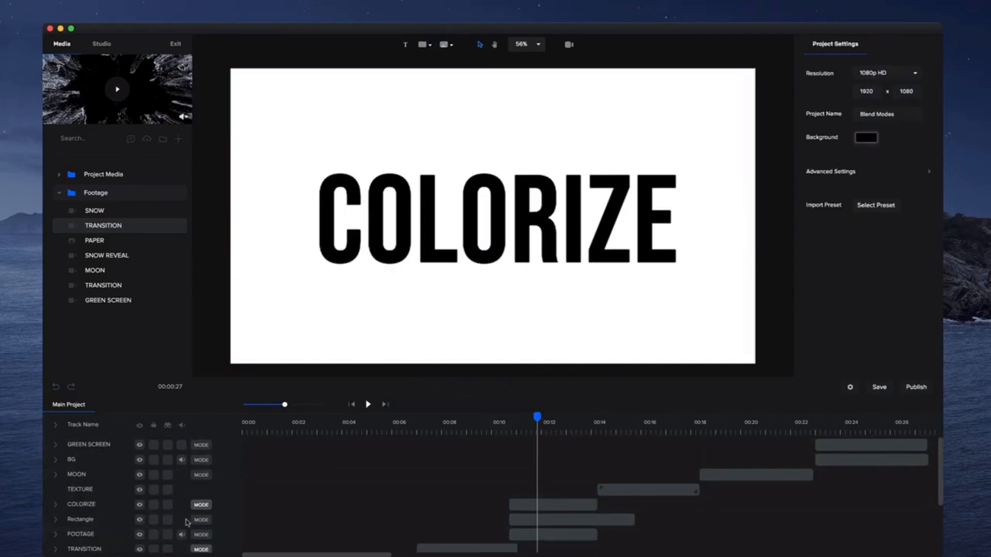
click(91, 521)
double_click(91, 521)
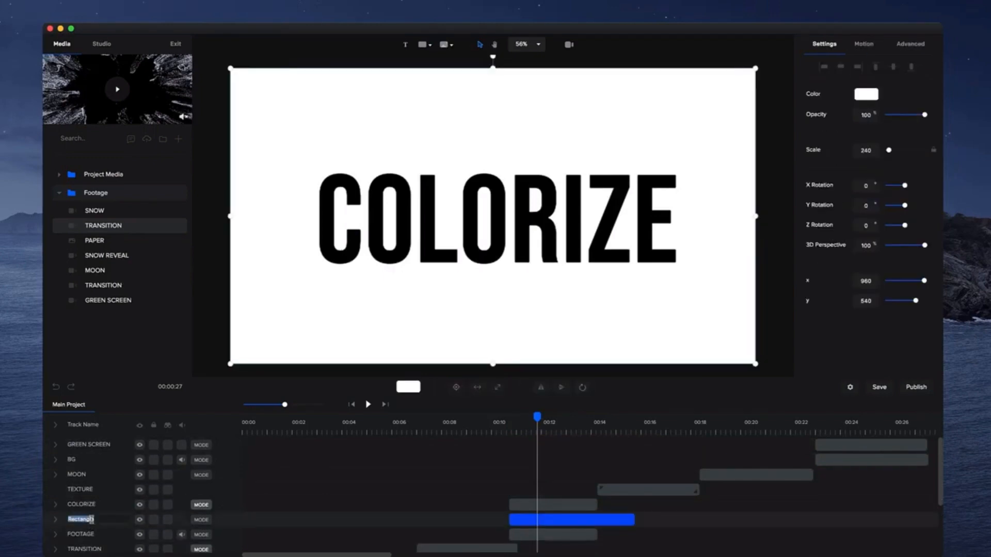
text(COLOR)
Fill the COLOR rectangle with the purple #4F0BB4 swatch and set its track's blend mode to Color.
click(867, 97)
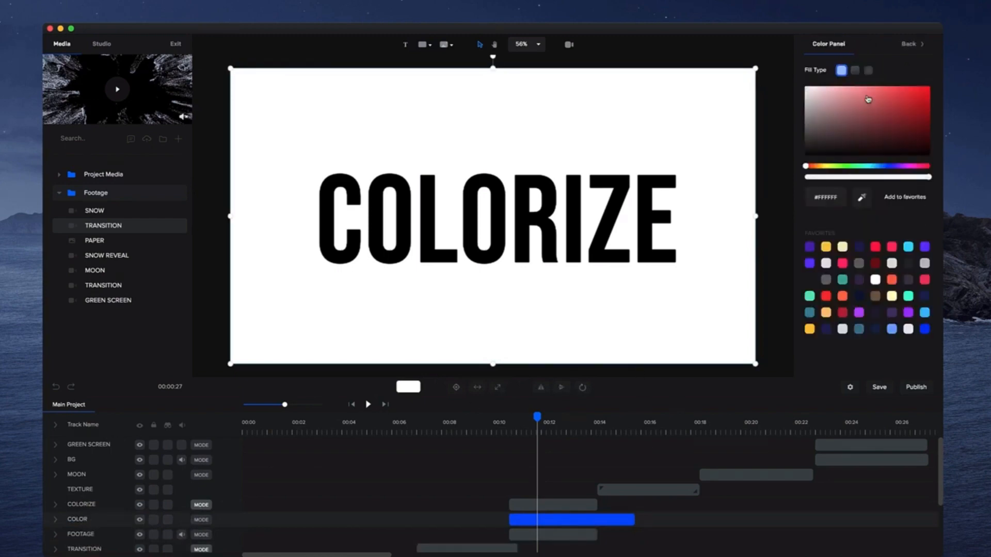
click(809, 247)
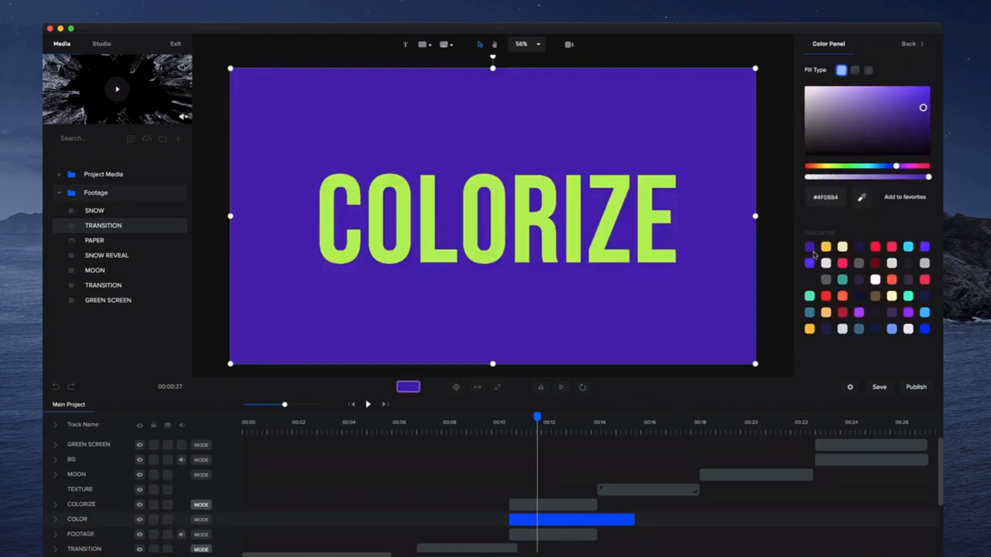
click(199, 526)
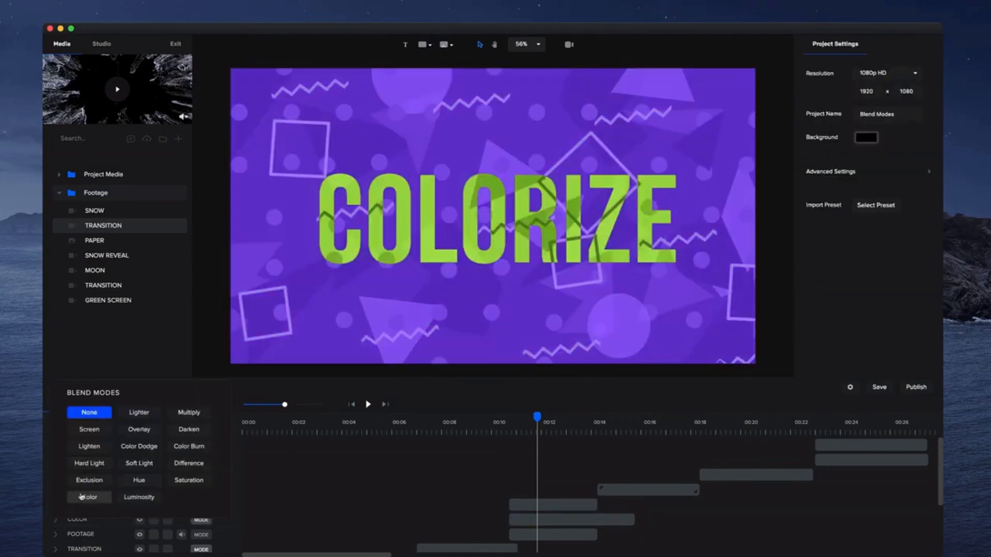
click(83, 499)
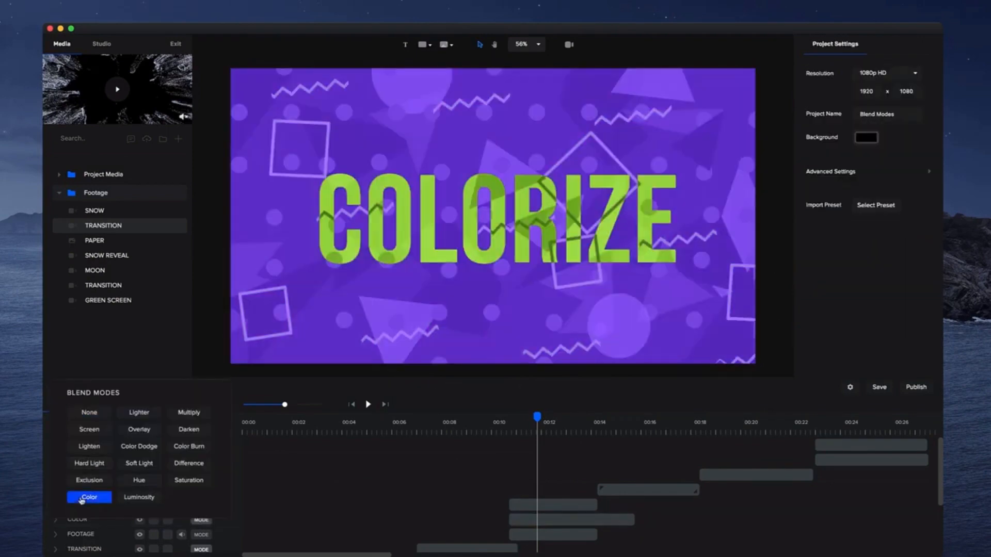
Toggle the COLOR track's visibility to compare, then change the rectangle's fill to red #B40B2C.
click(549, 520)
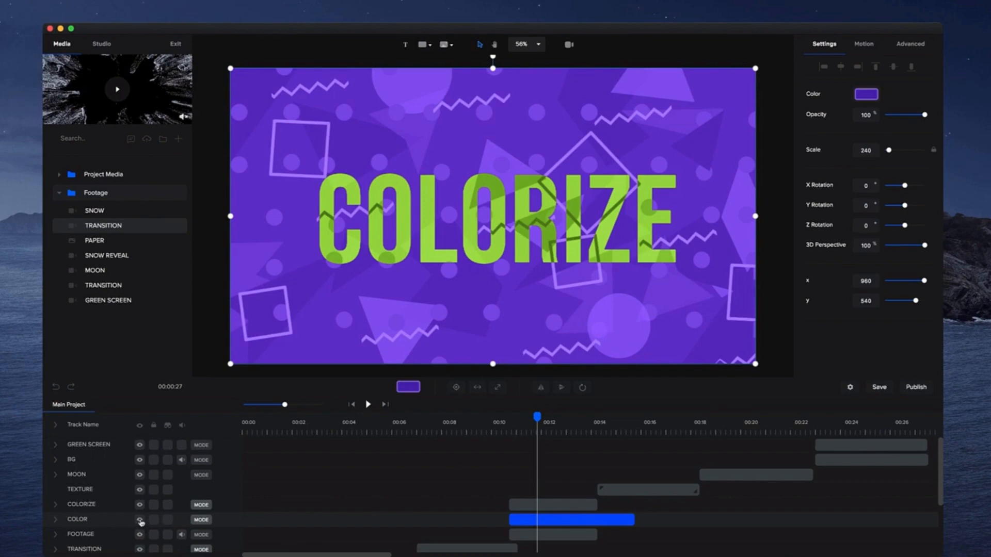
click(140, 520)
click(139, 521)
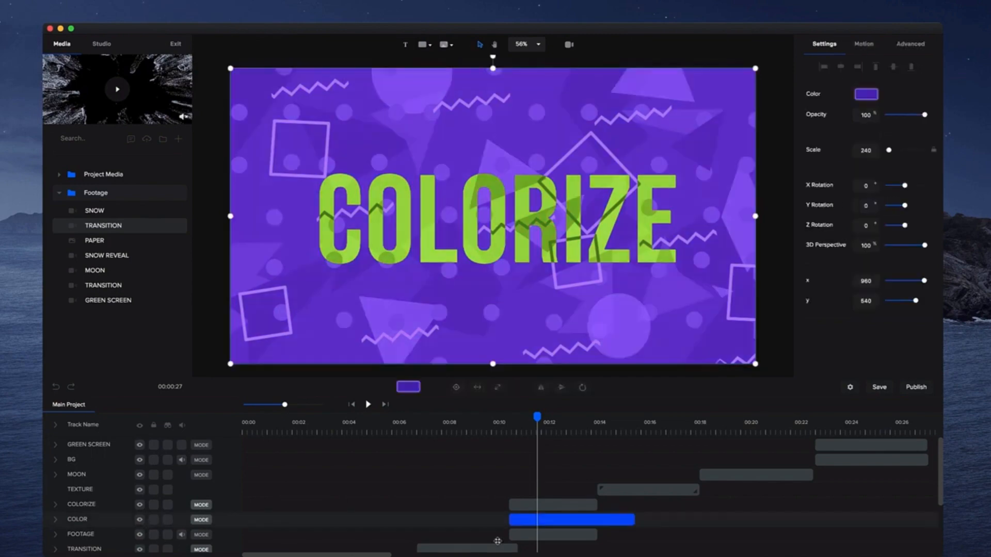
click(865, 101)
drag(921, 167, 926, 174)
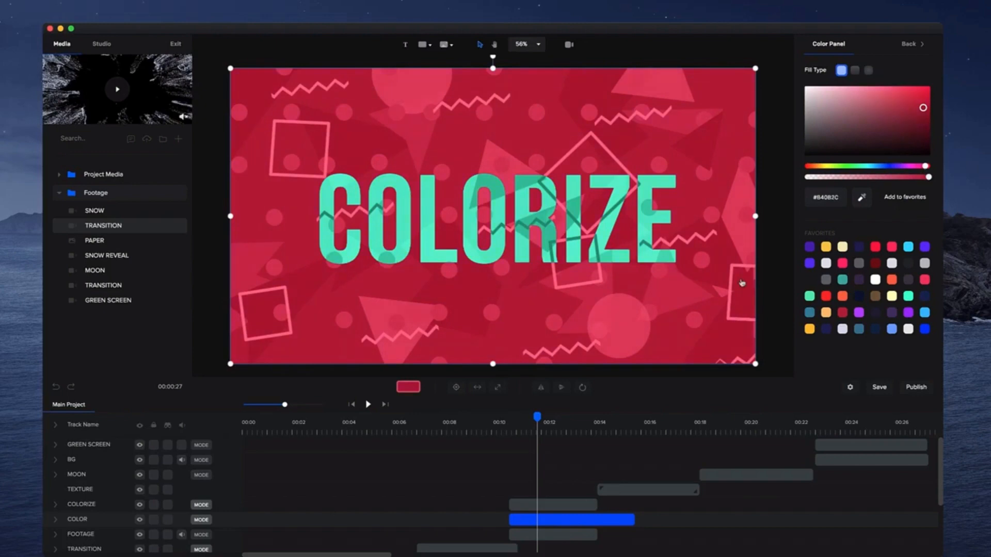
Play back and scrub through the COLORIZE section to review the Color blend result.
click(500, 428)
key(space)
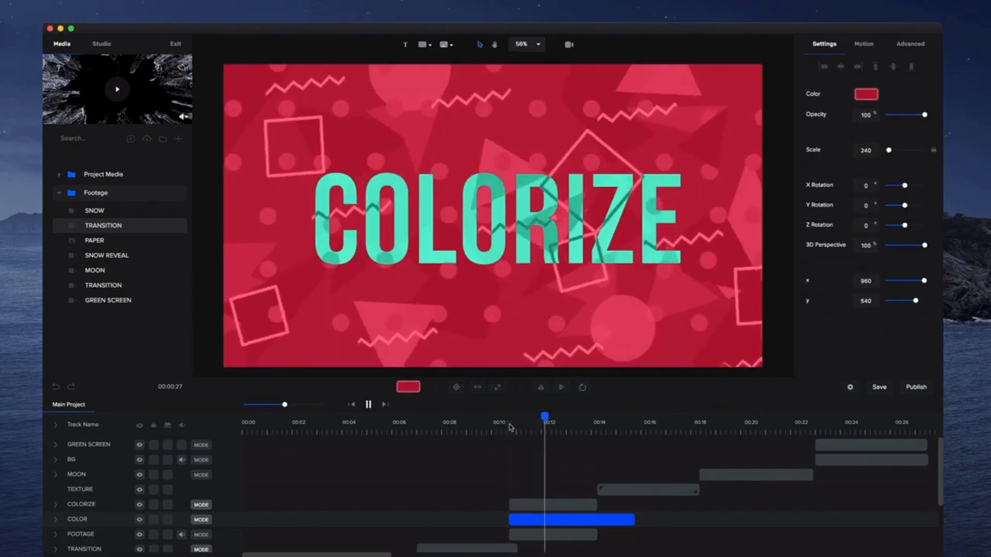
click(593, 288)
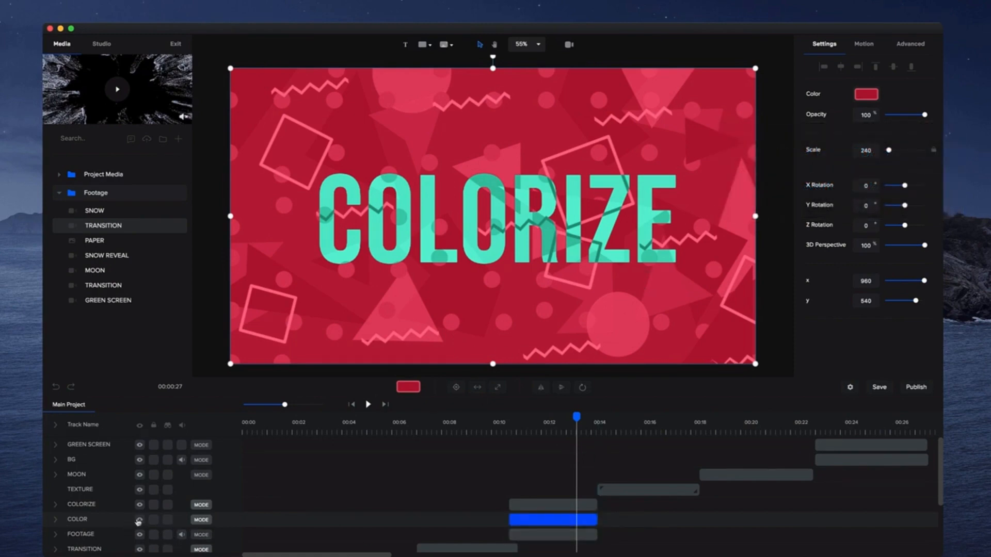
click(201, 521)
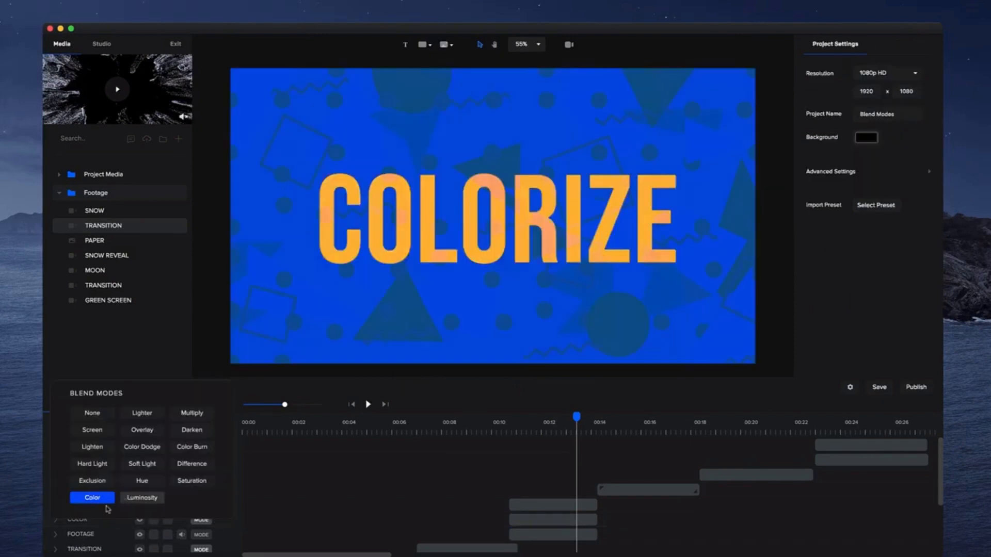
click(529, 514)
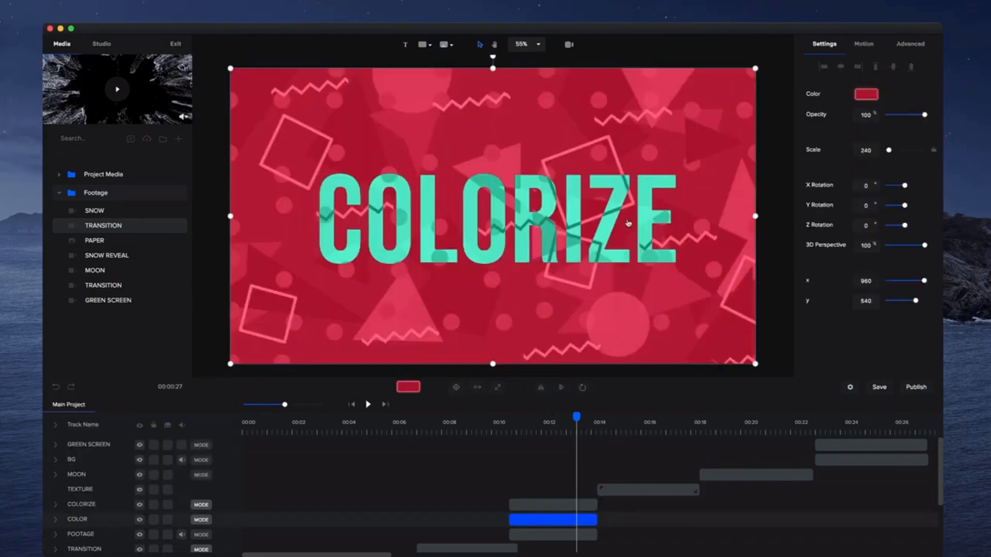
click(609, 428)
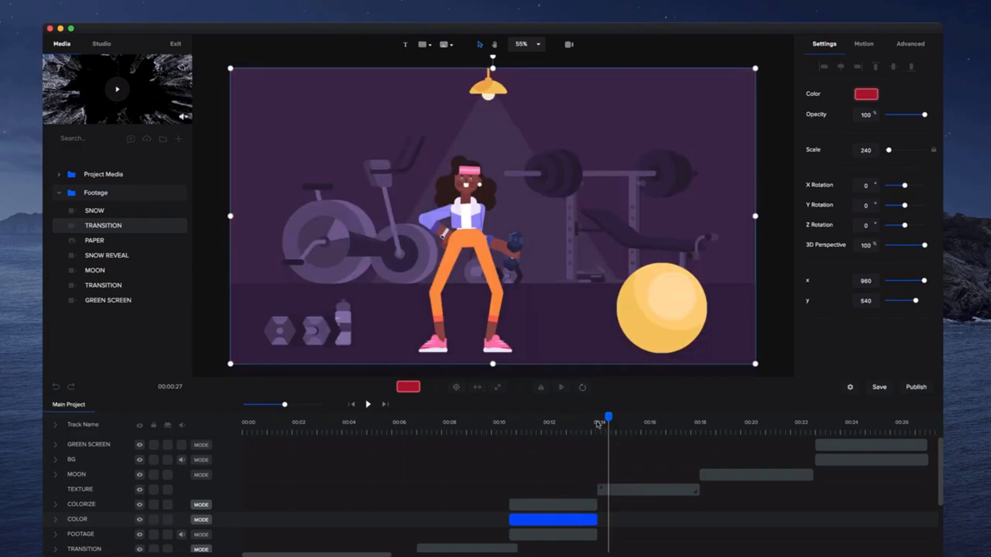
click(598, 424)
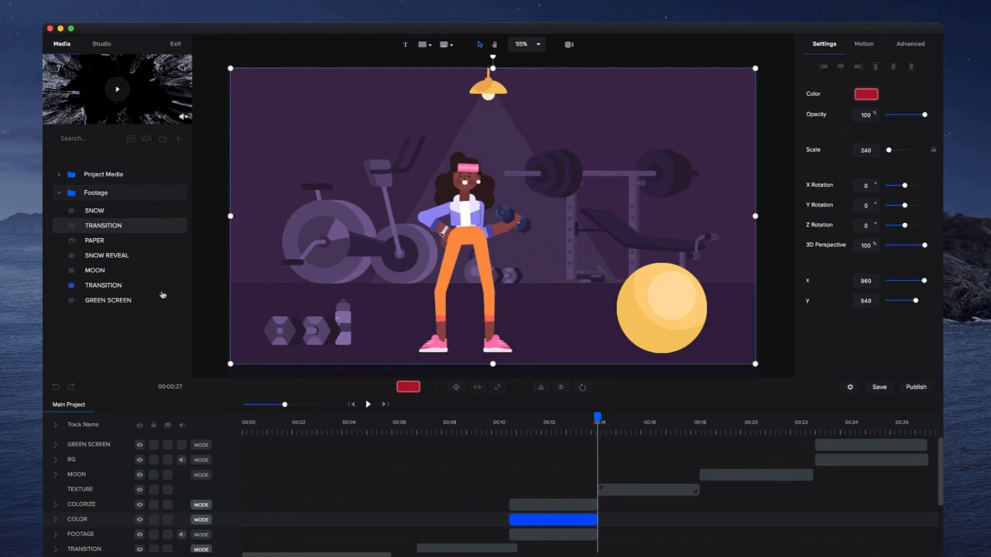
Add the PAPER footage at the 14-second mark, trim it to end near 18 seconds, and place its track above TEXTURE.
click(94, 240)
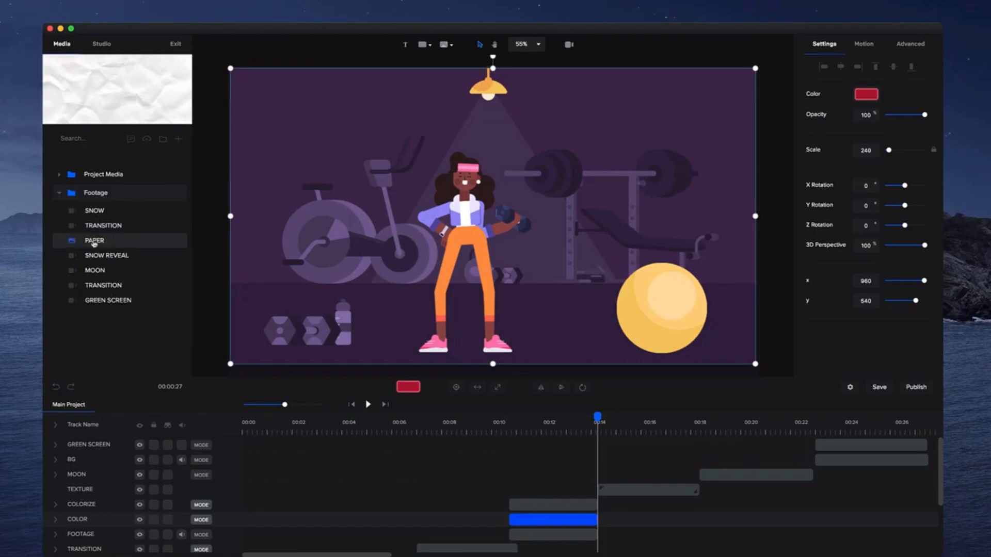
drag(95, 243, 577, 449)
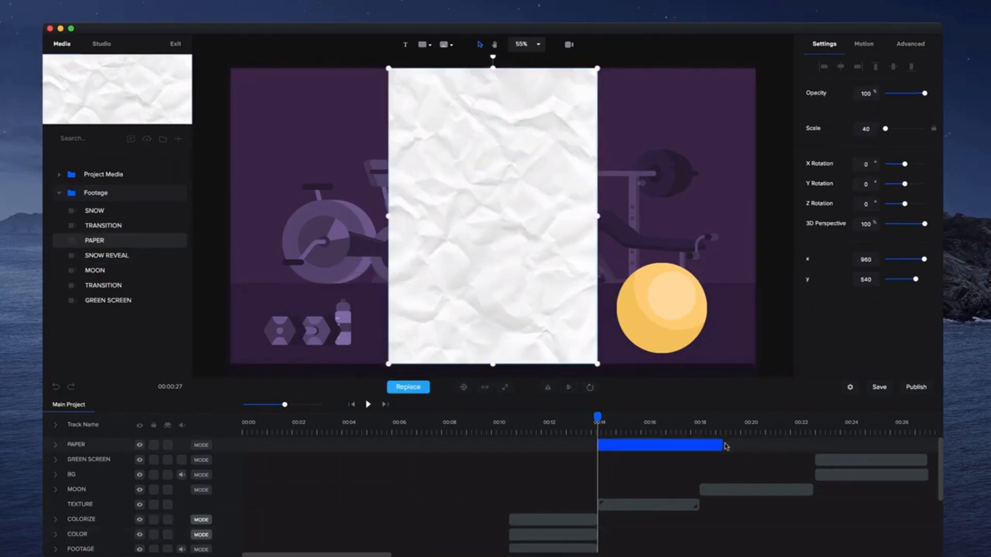
drag(725, 446, 700, 447)
drag(96, 447, 101, 501)
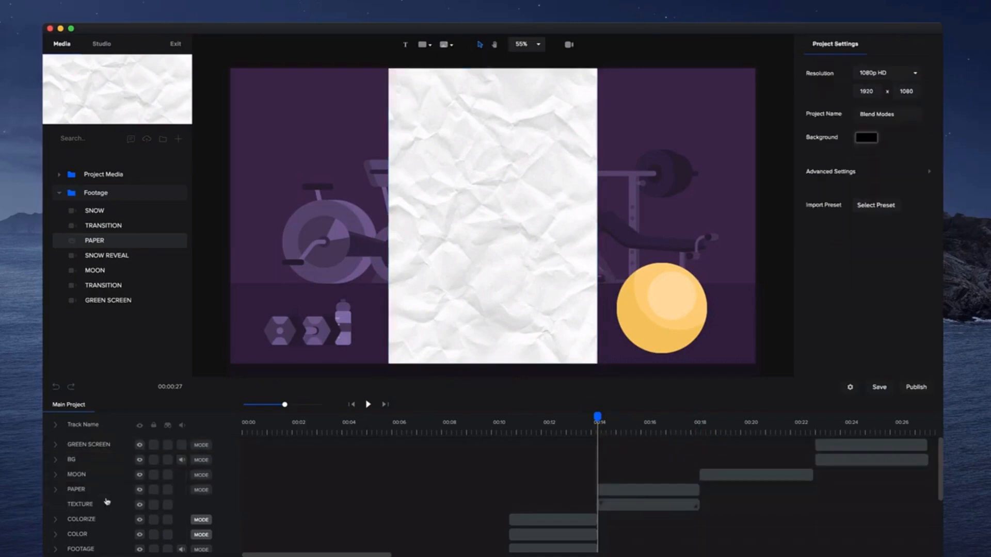
Rotate the paper clip by -90° and expand it to fill the frame.
click(590, 301)
drag(493, 57, 355, 223)
click(506, 388)
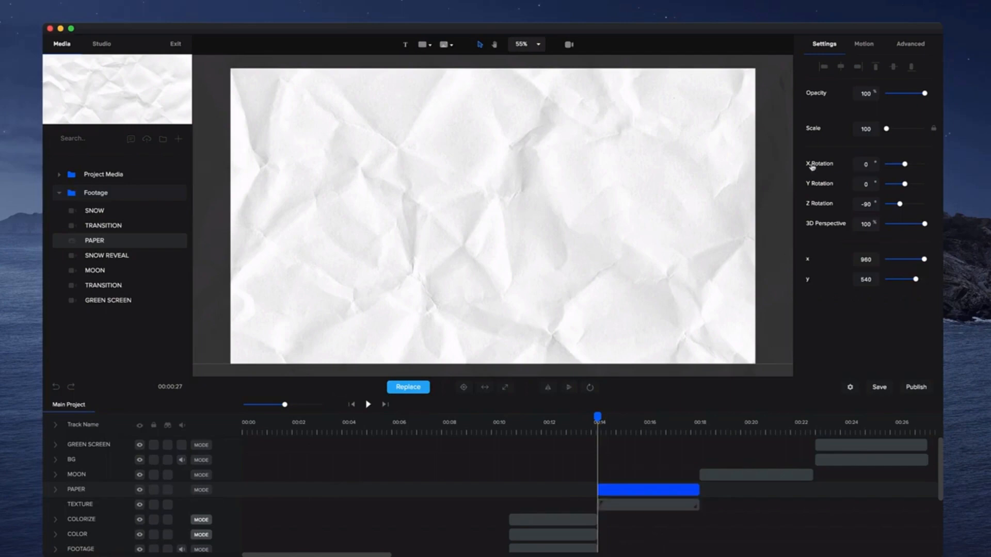
Test the paper's opacity, restore it to 100%, and set the PAPER track's blend mode to Multiply.
drag(925, 95, 893, 94)
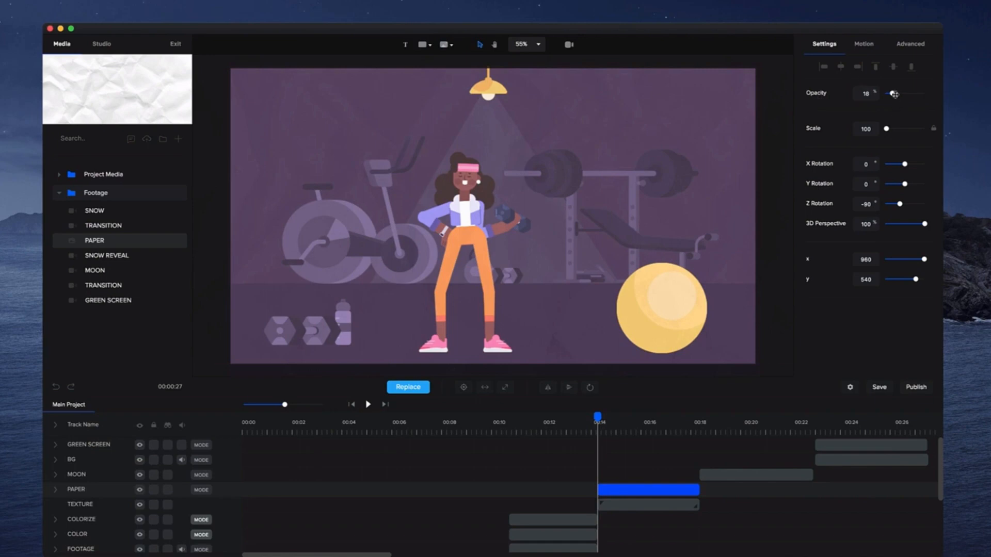
drag(896, 95, 945, 107)
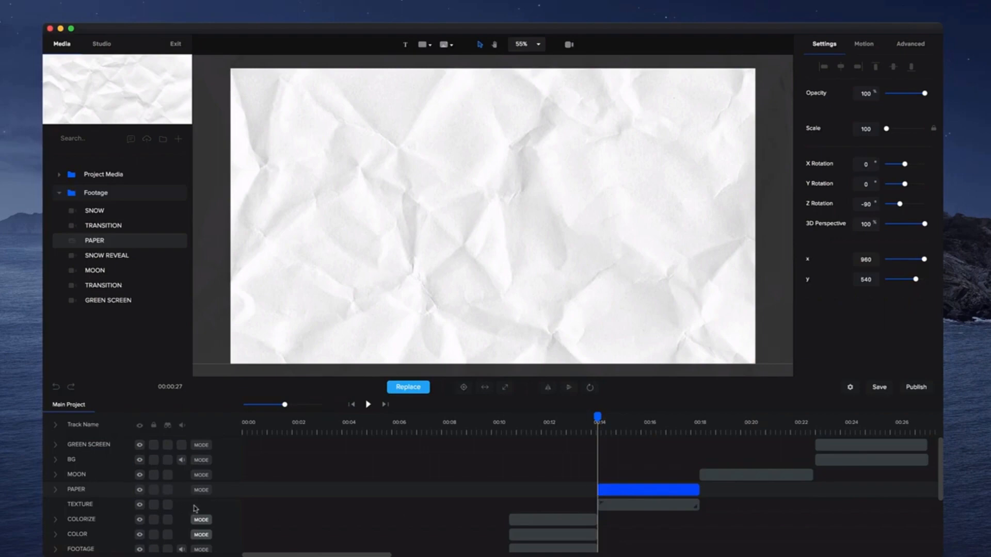
click(201, 491)
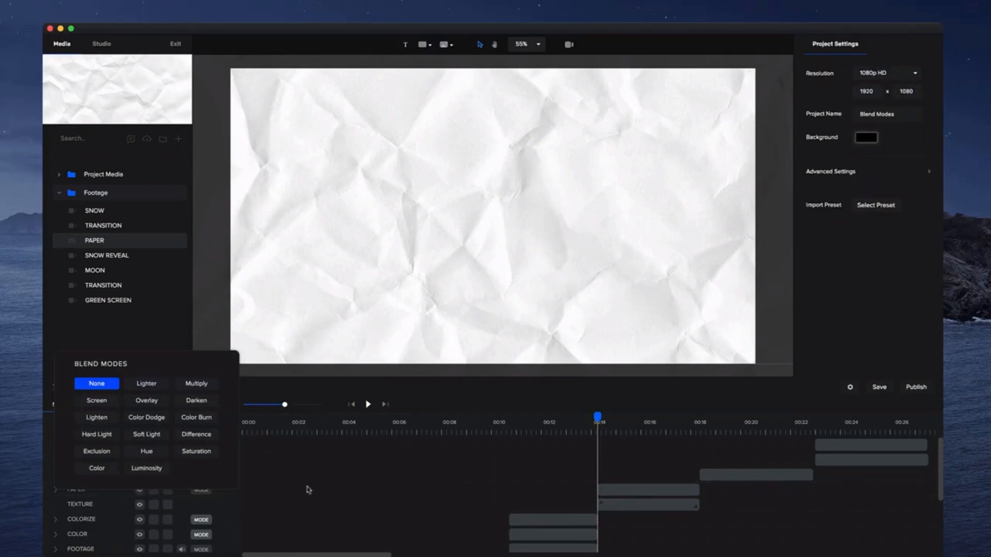
click(206, 406)
click(199, 388)
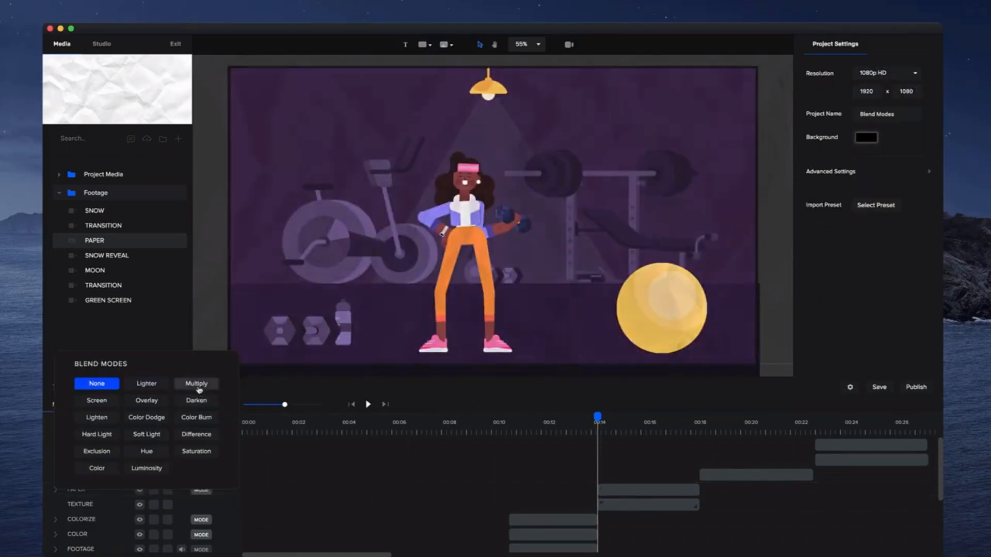
click(197, 389)
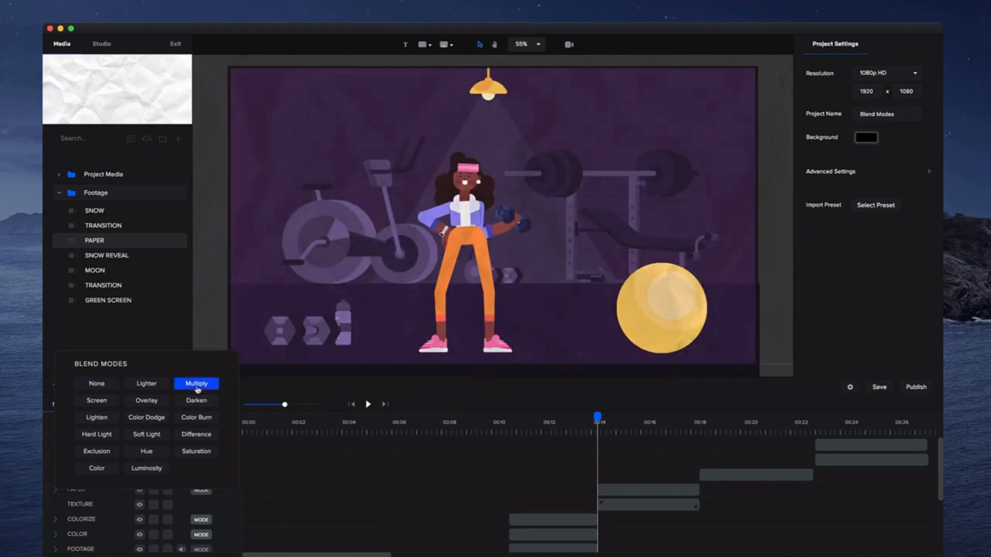
click(561, 204)
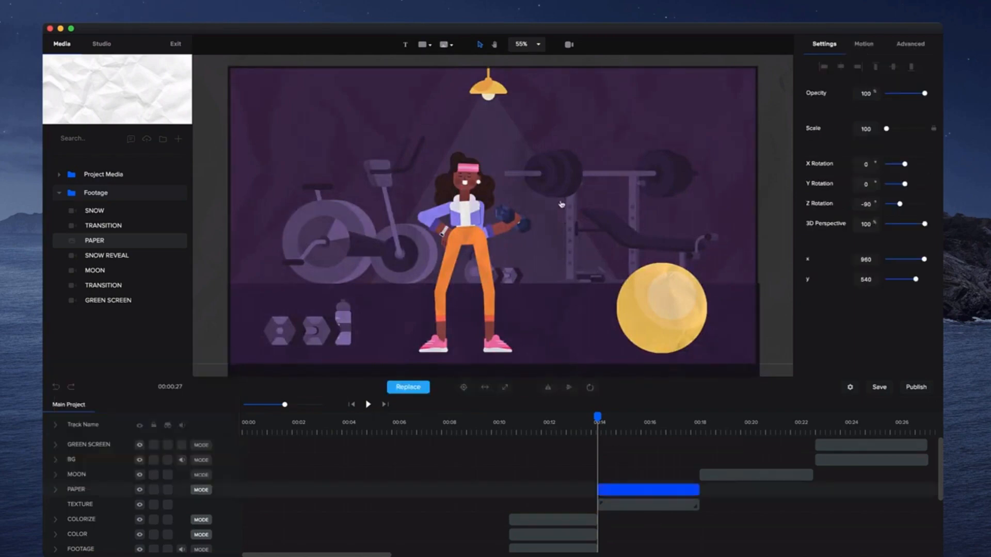
Play back the paper section and zoom the preview in to inspect the texture.
click(368, 404)
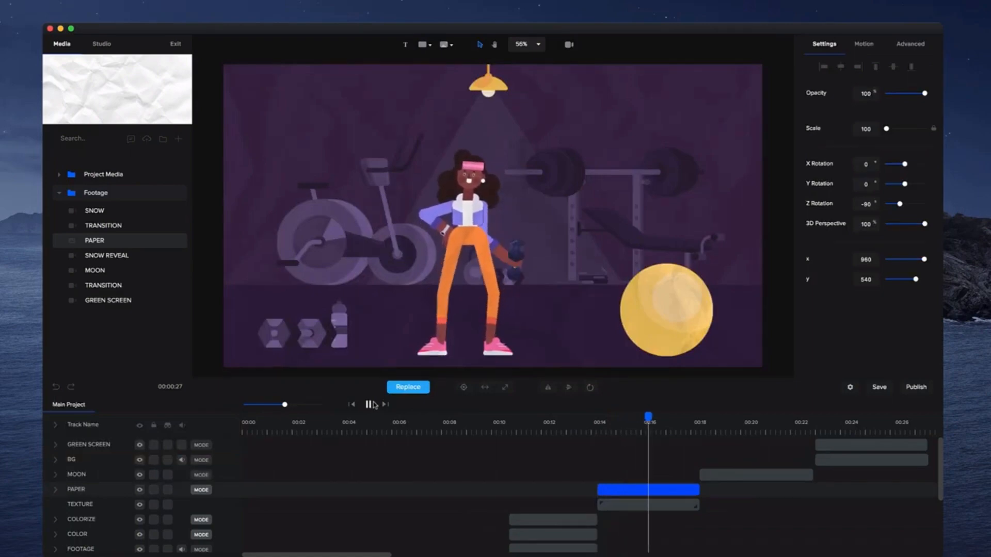
click(369, 404)
scroll(479, 228, up, 4)
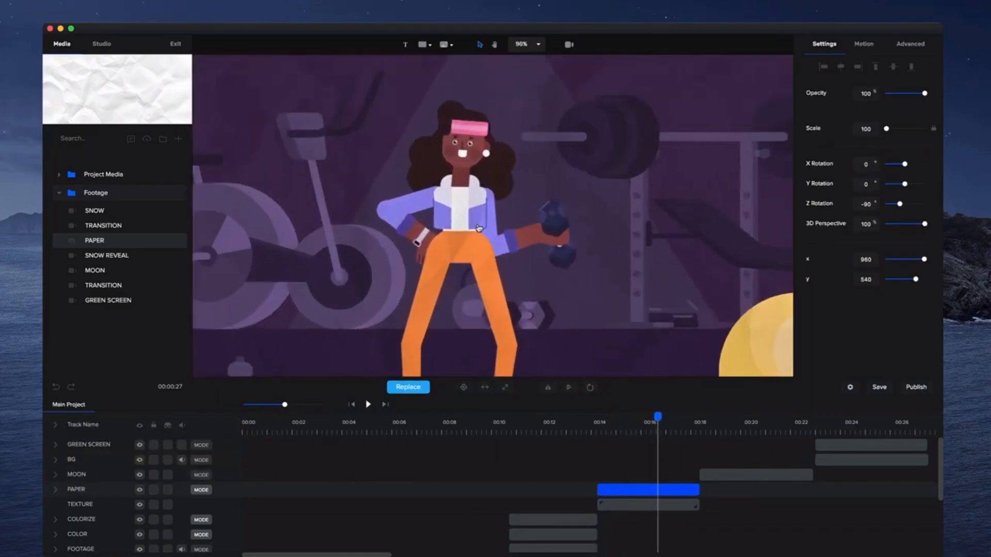
Play back the scene around the 18-second mark and inspect the night beach preview.
scroll(479, 228, down, 4)
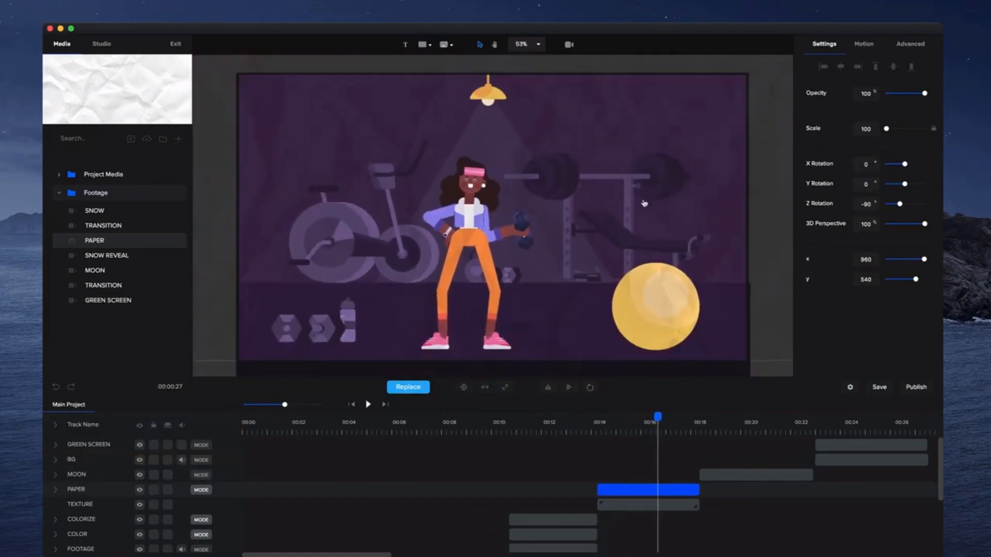
drag(920, 93, 987, 103)
scroll(568, 245, up, 5)
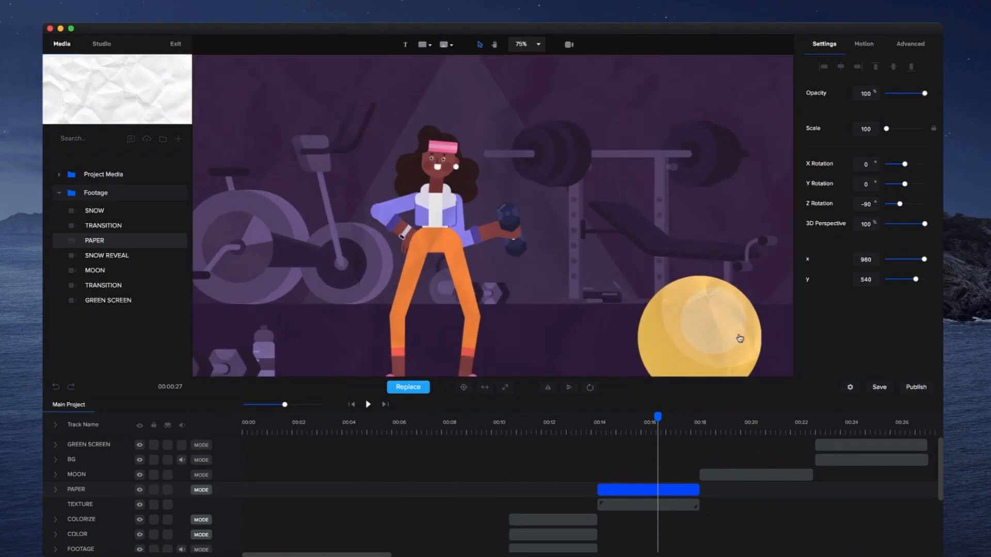
scroll(598, 185, down, 8)
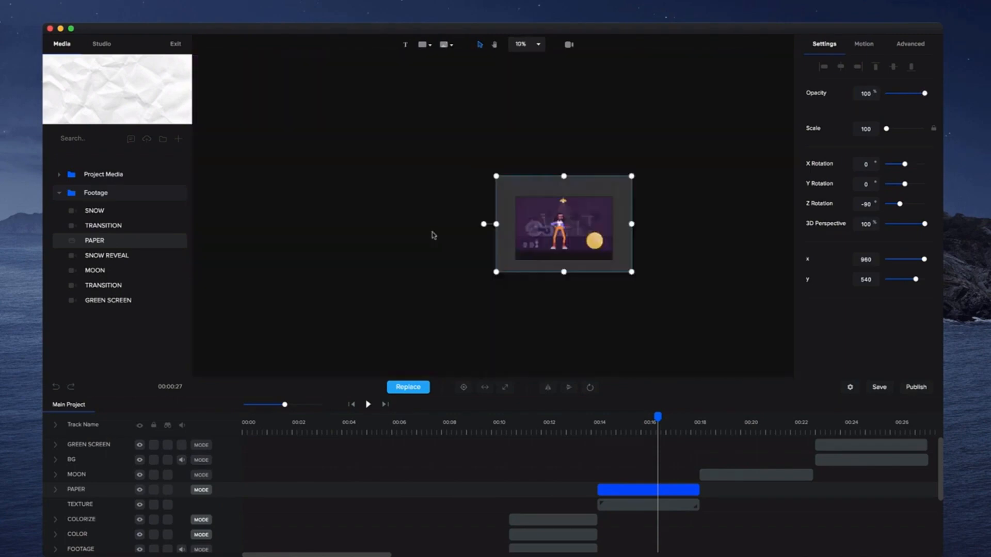
scroll(546, 221, up, 3)
scroll(715, 242, up, 1)
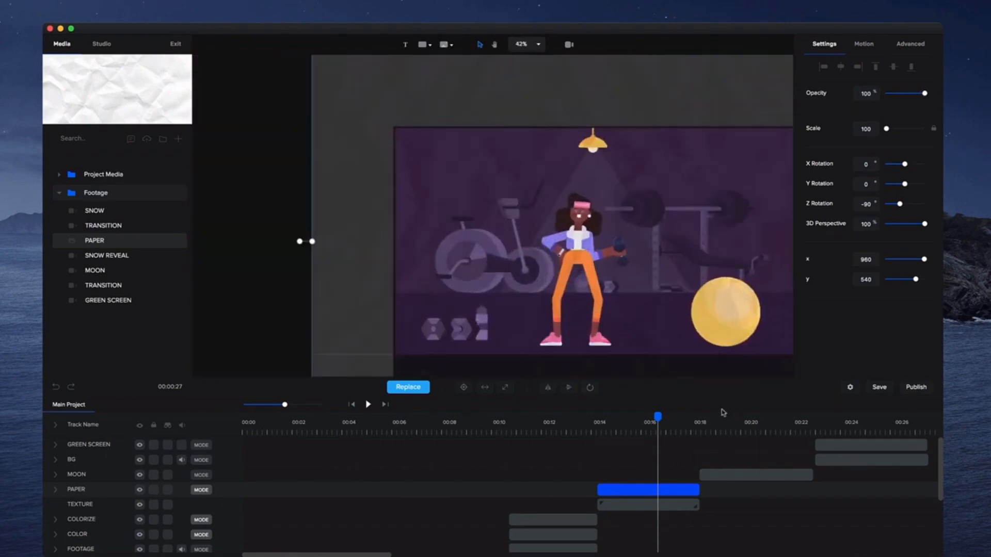
click(712, 424)
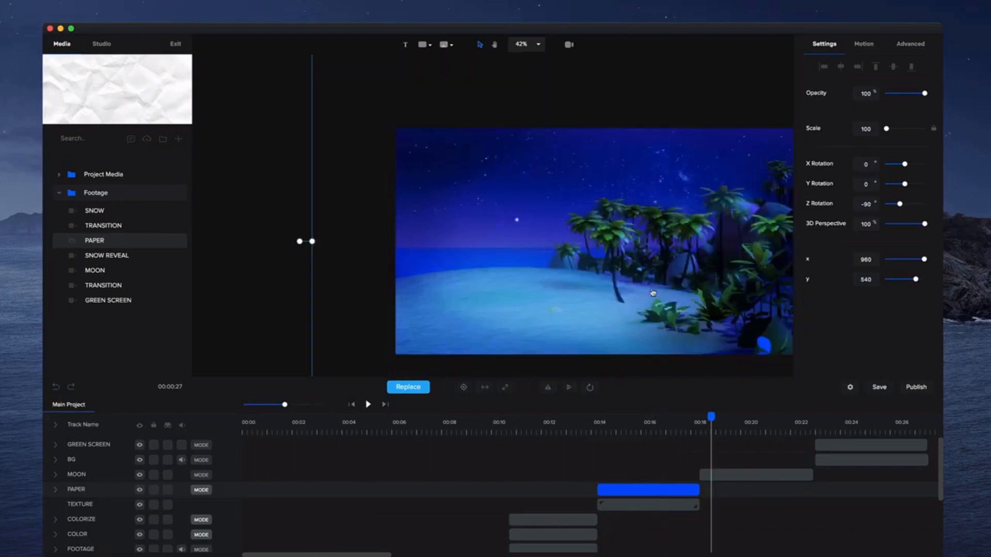
key(space)
drag(652, 293, 588, 270)
scroll(467, 194, up, 1)
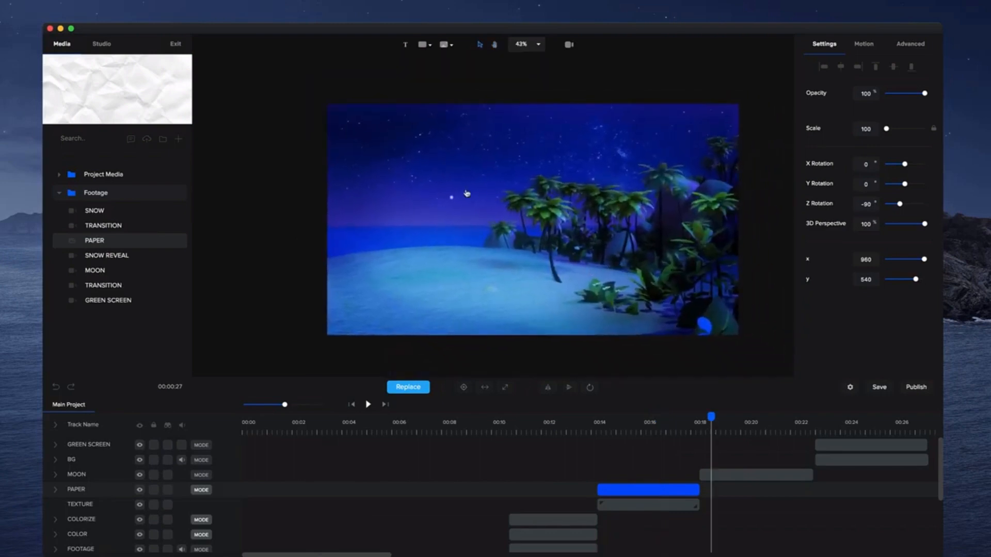
scroll(467, 193, up, 4)
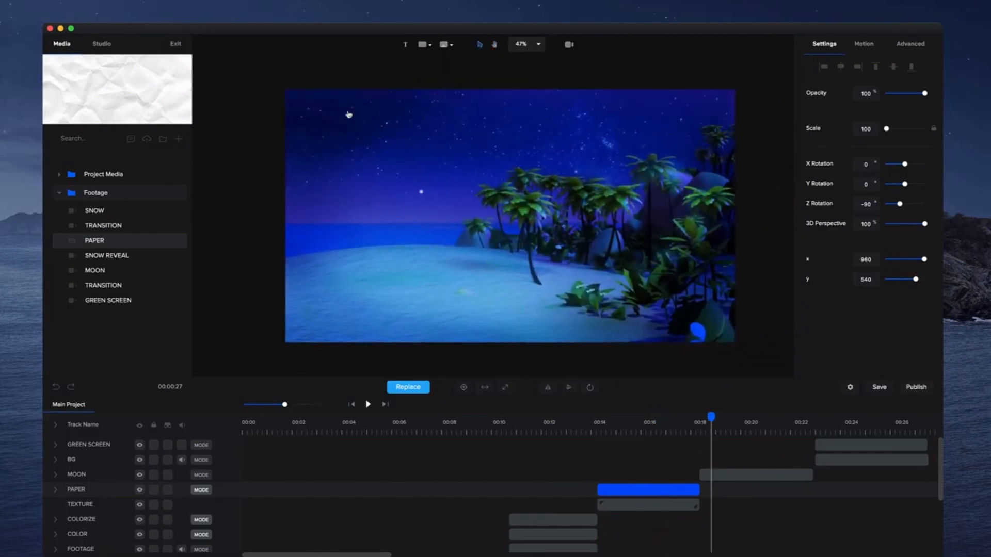
Add the MOON footage on a new top track starting at about 18 seconds.
click(112, 271)
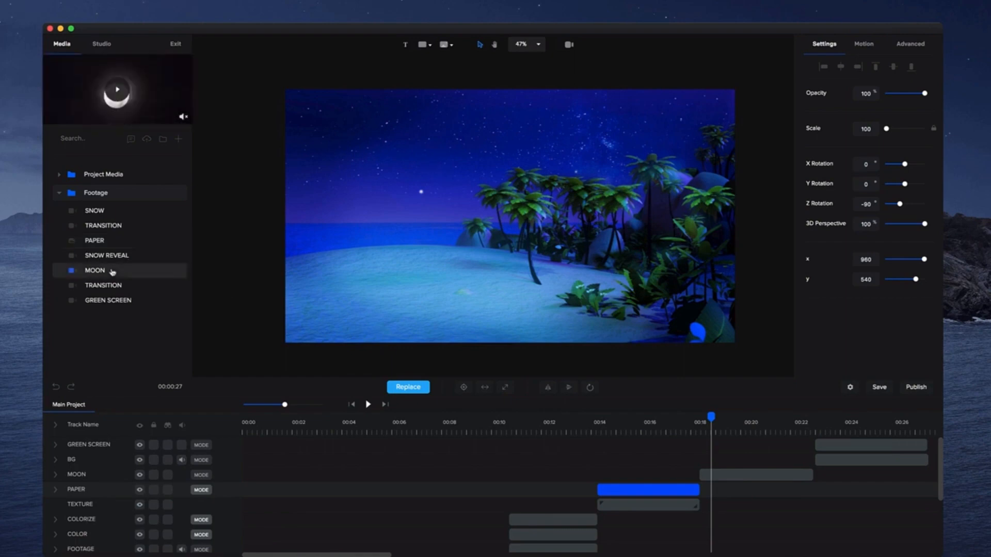
drag(91, 274, 498, 303)
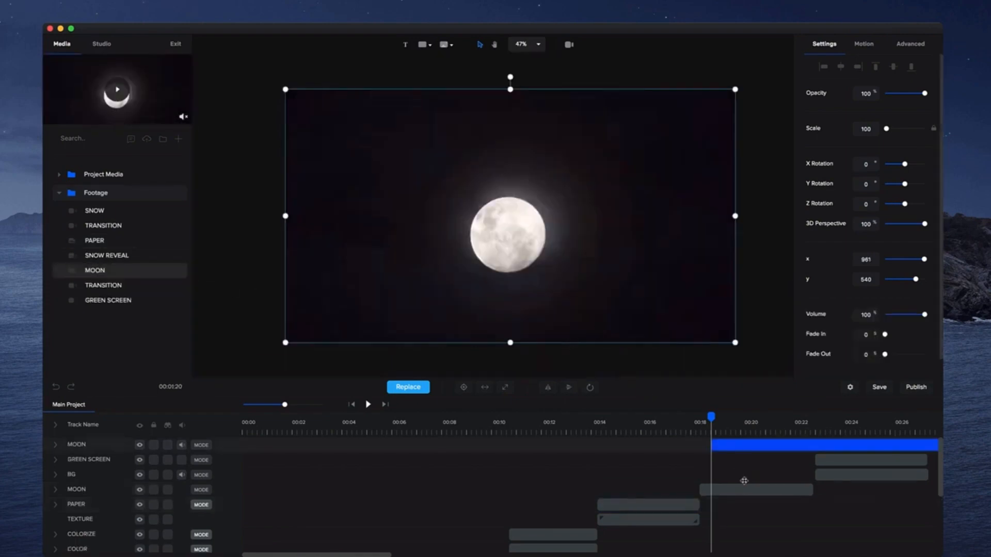
mouse_move(713, 446)
mouse_down()
mouse_move(846, 457)
mouse_move(699, 447)
mouse_move(708, 446)
mouse_up()
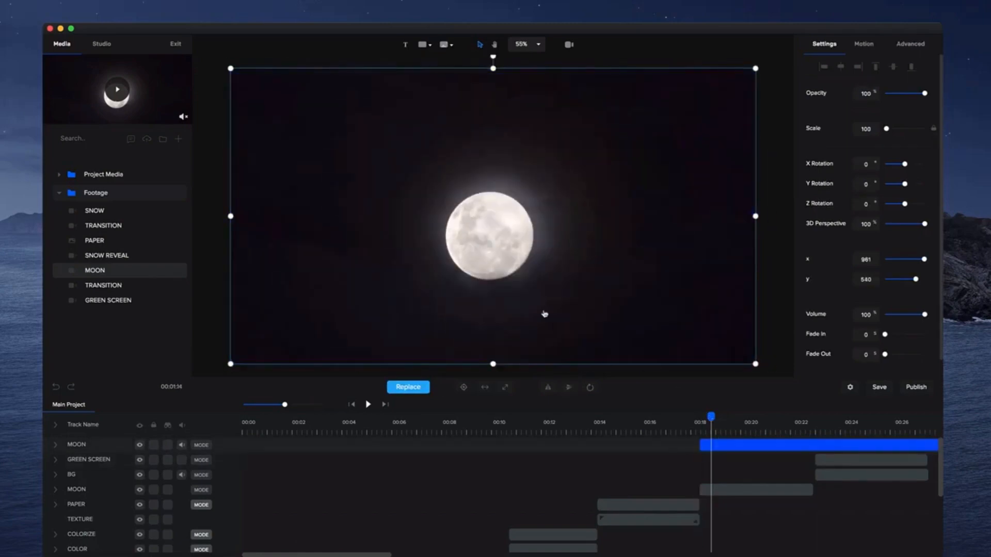
Set the new MOON track's blend mode to Screen and move the moon into the upper-left sky.
click(202, 447)
click(95, 357)
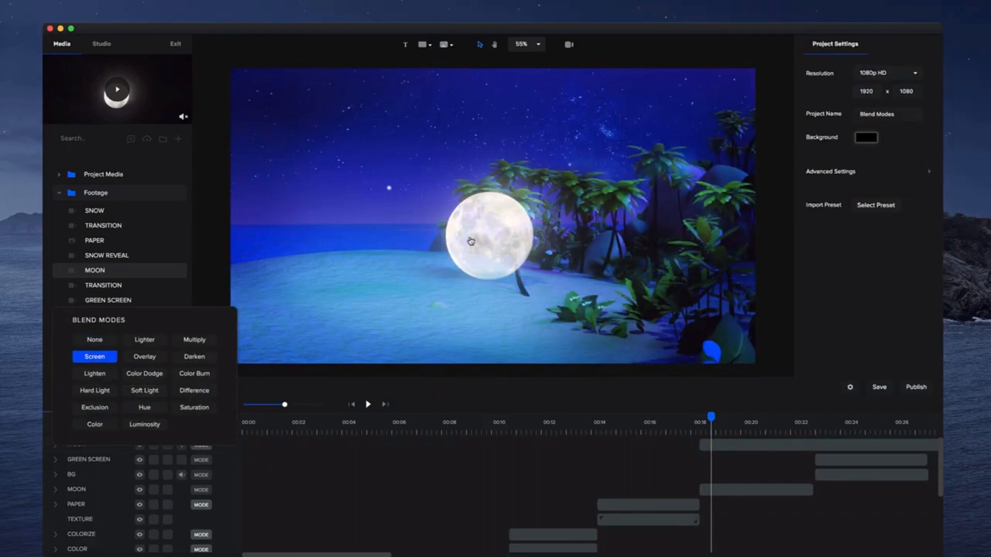
drag(473, 239, 305, 135)
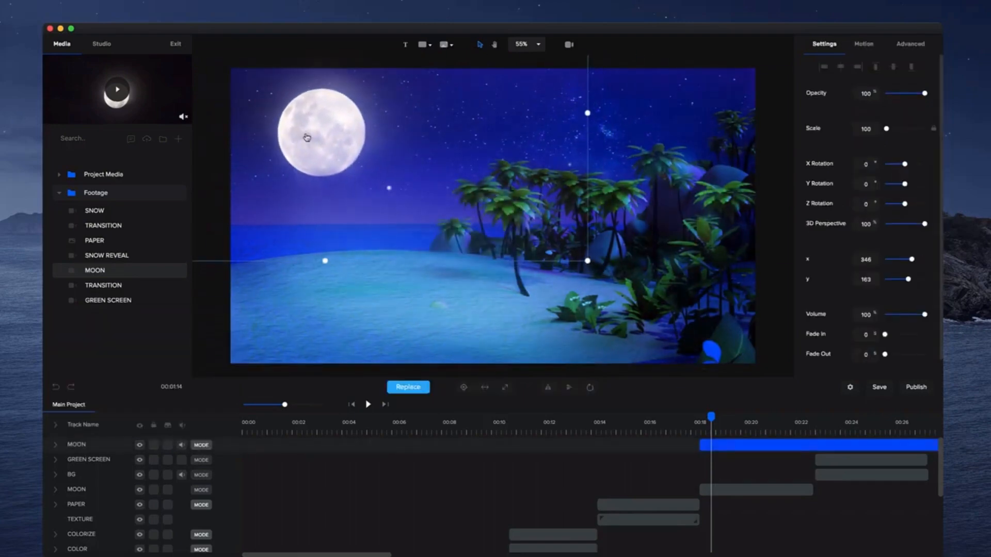
Change the new MOON track's blend mode to Lighten and play back the moon section.
click(202, 445)
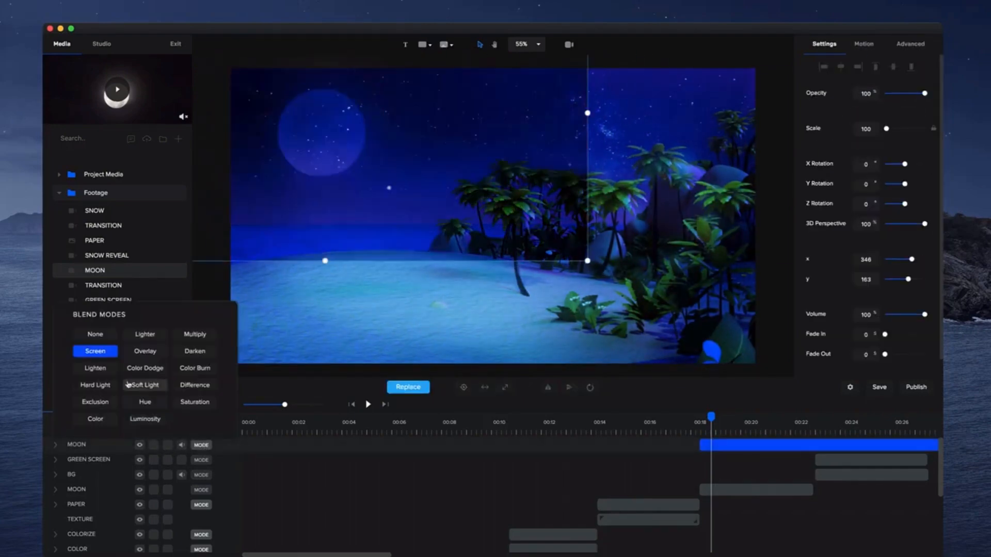
click(96, 368)
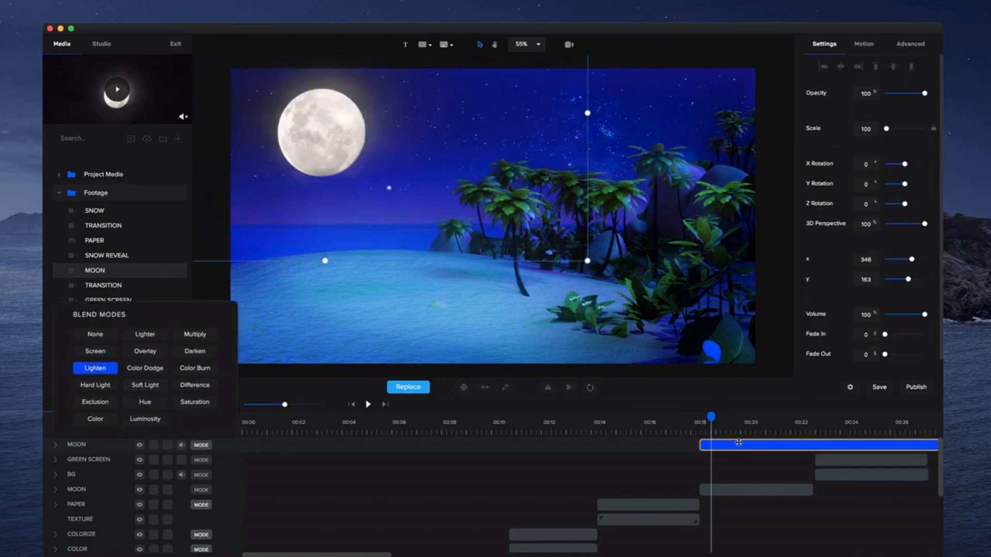
click(700, 431)
key(space)
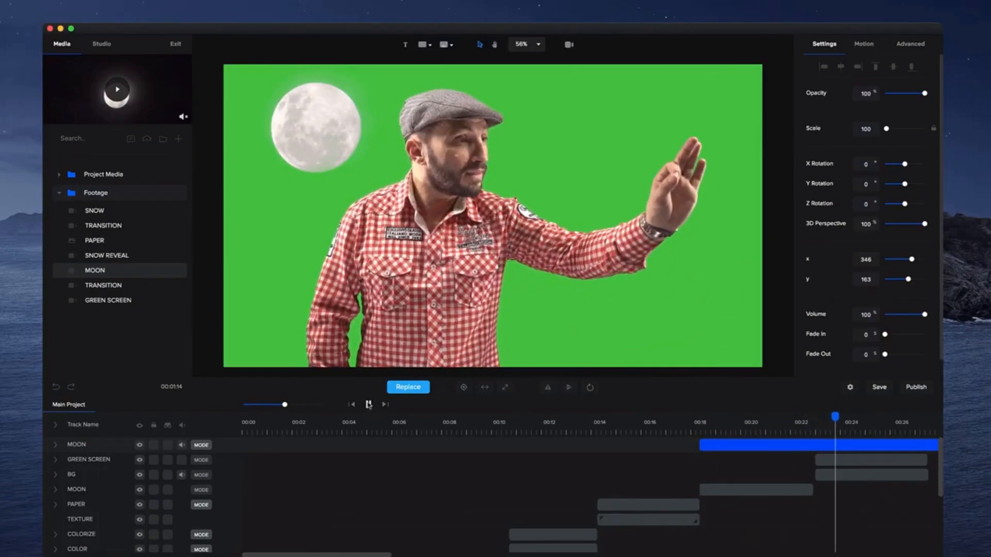
Stop playback and delete the added moon clip from the top track.
key(space)
click(723, 426)
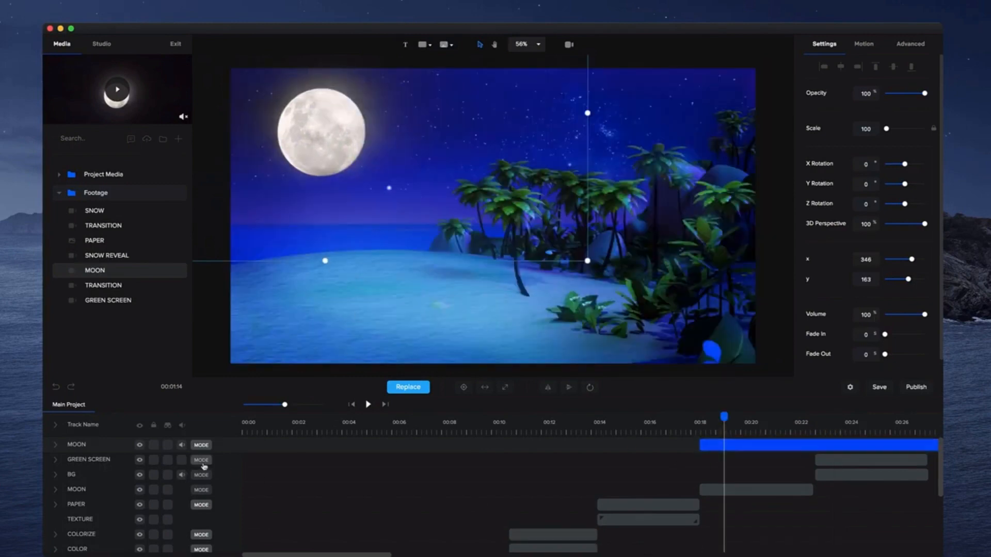
key(Delete)
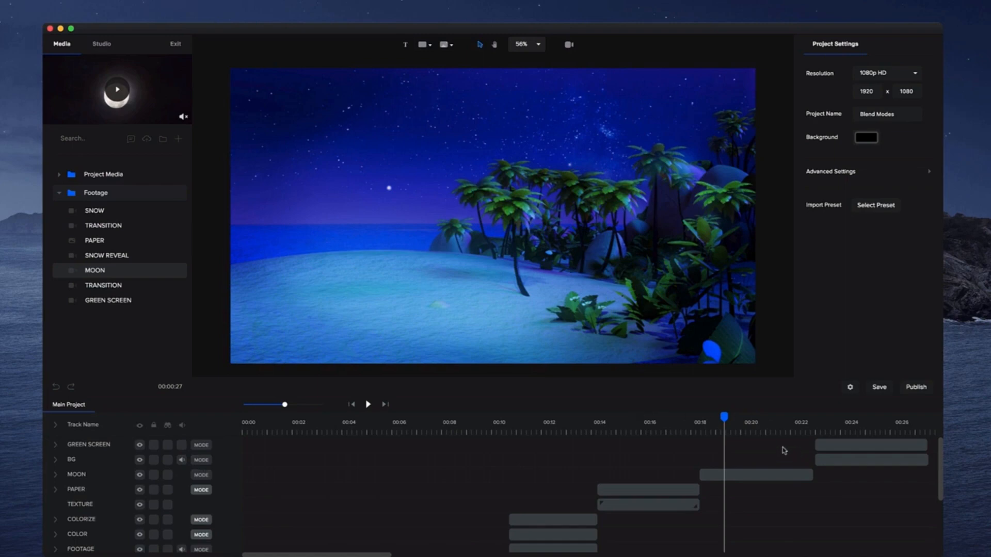
Select the green screen clip near 24 seconds, enable Remove Color, and sample the green background with the eyedropper.
click(806, 422)
click(820, 426)
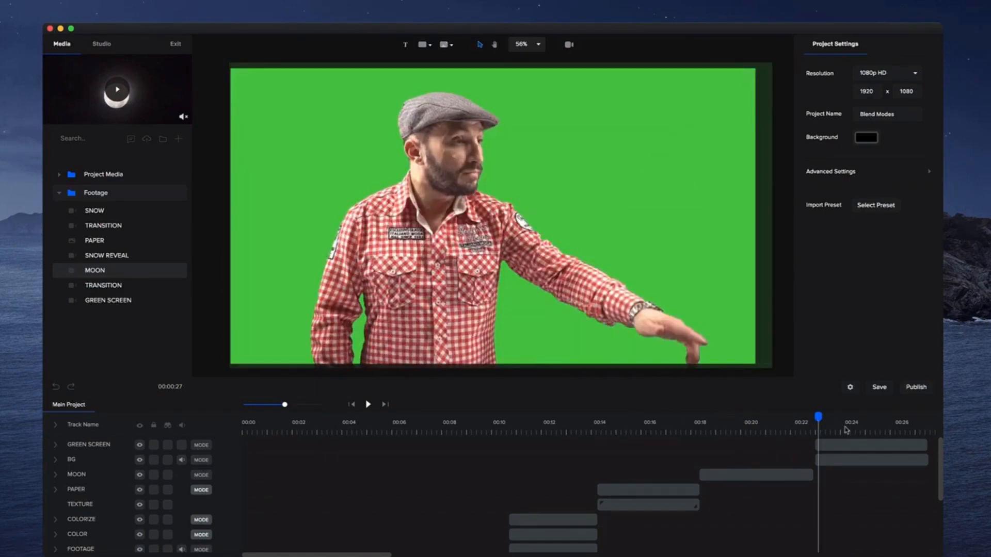
click(844, 428)
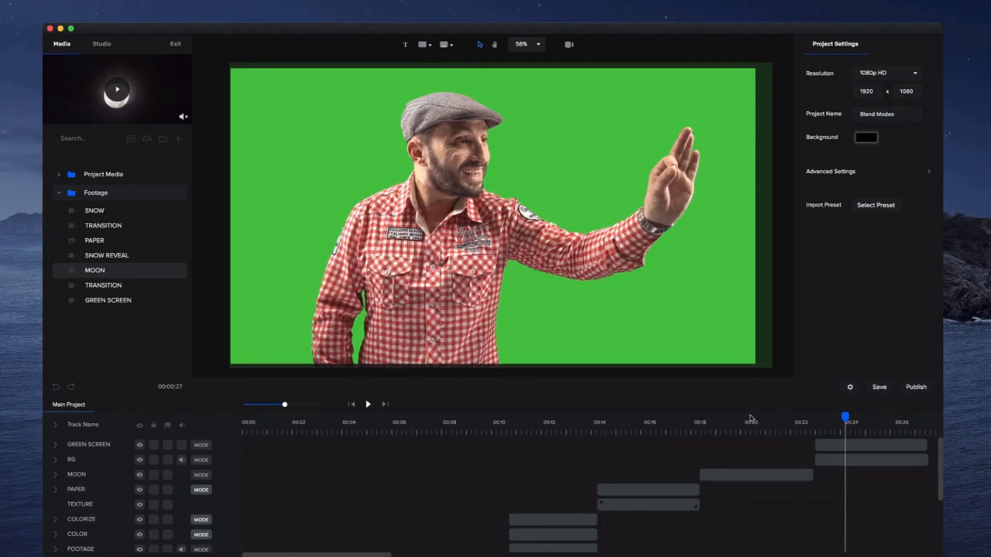
click(826, 423)
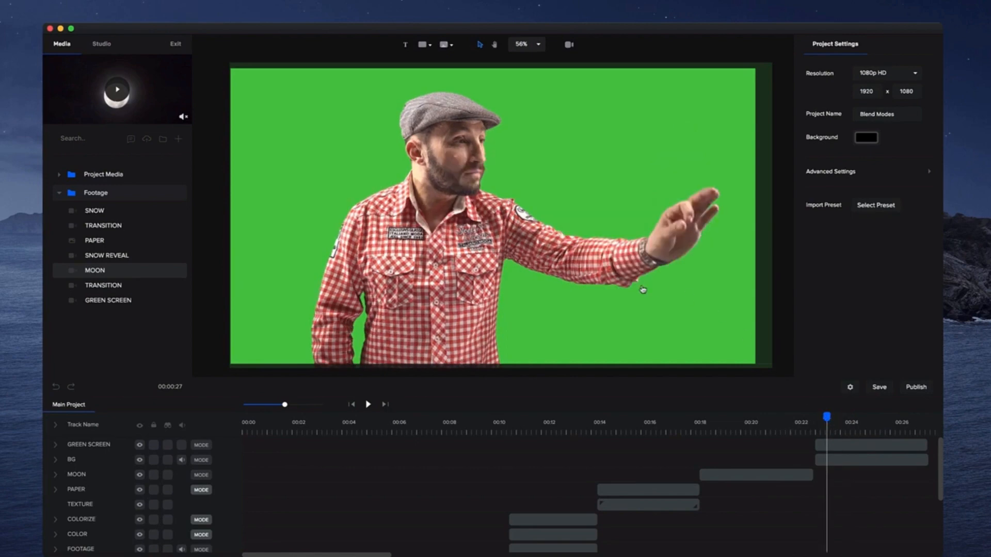
click(642, 289)
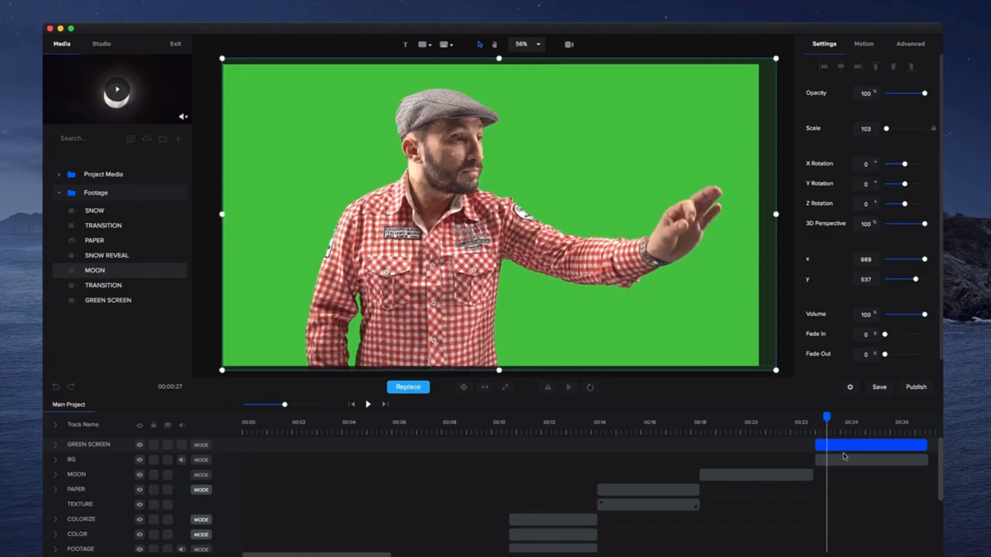
click(917, 52)
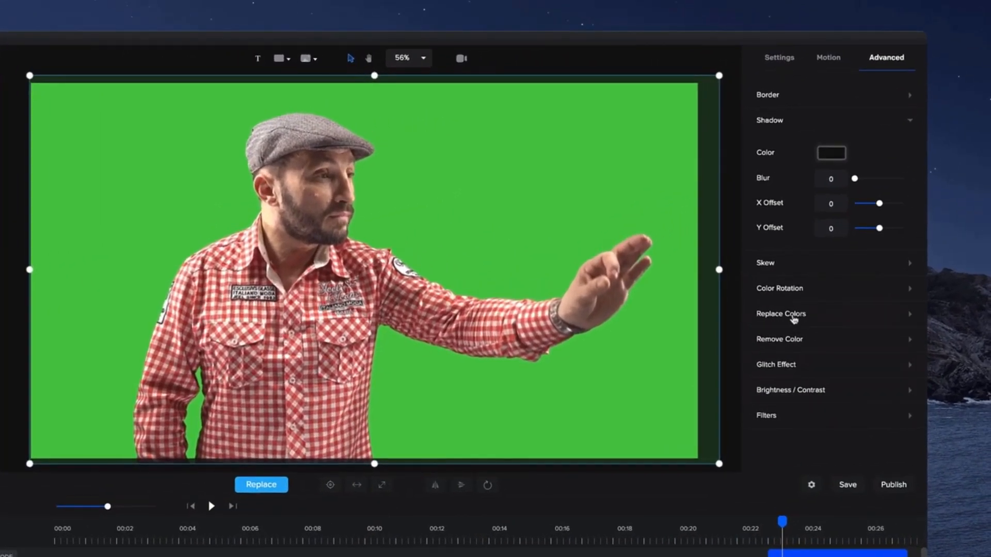
click(790, 347)
click(878, 399)
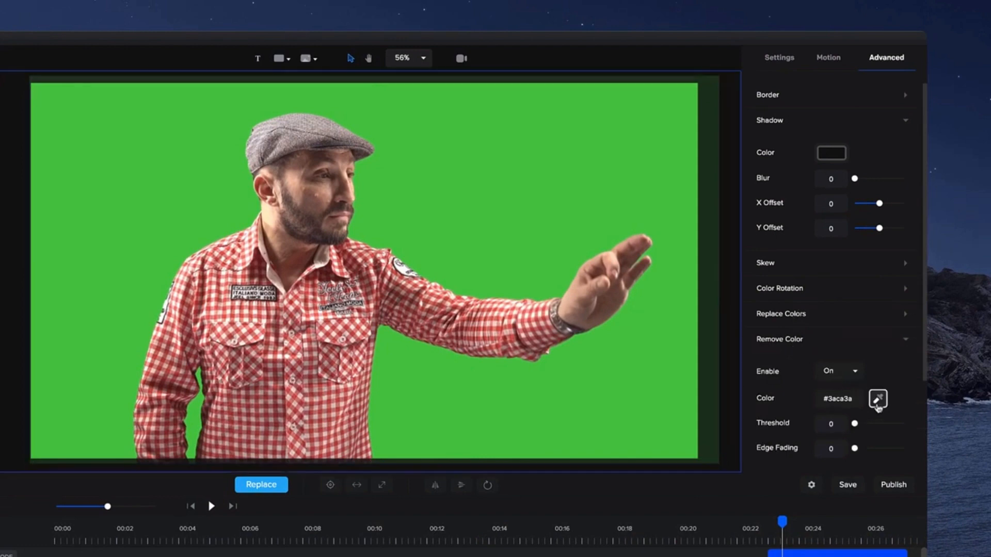
click(538, 397)
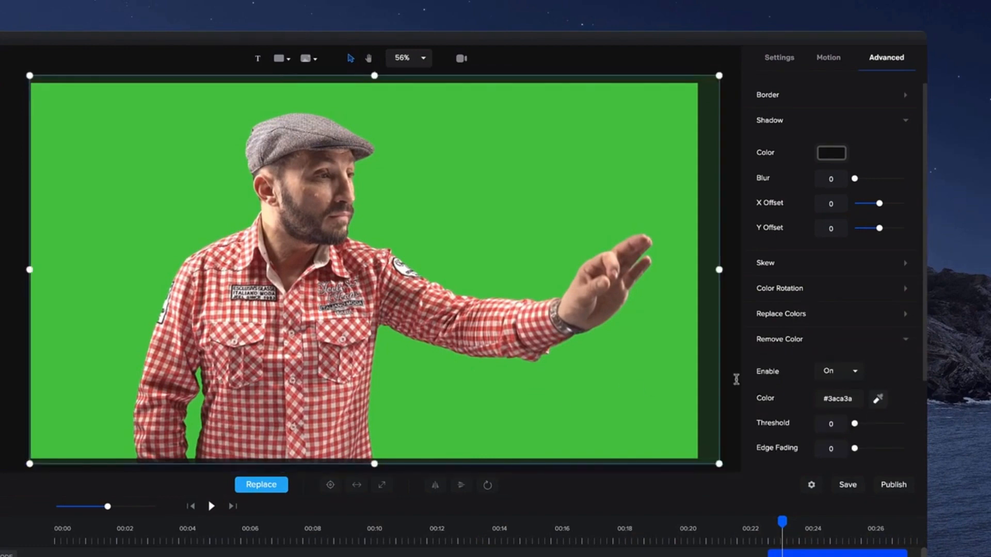
Resample the green background colour and set the Remove Color threshold to 9.
click(877, 398)
click(514, 400)
drag(855, 425, 859, 424)
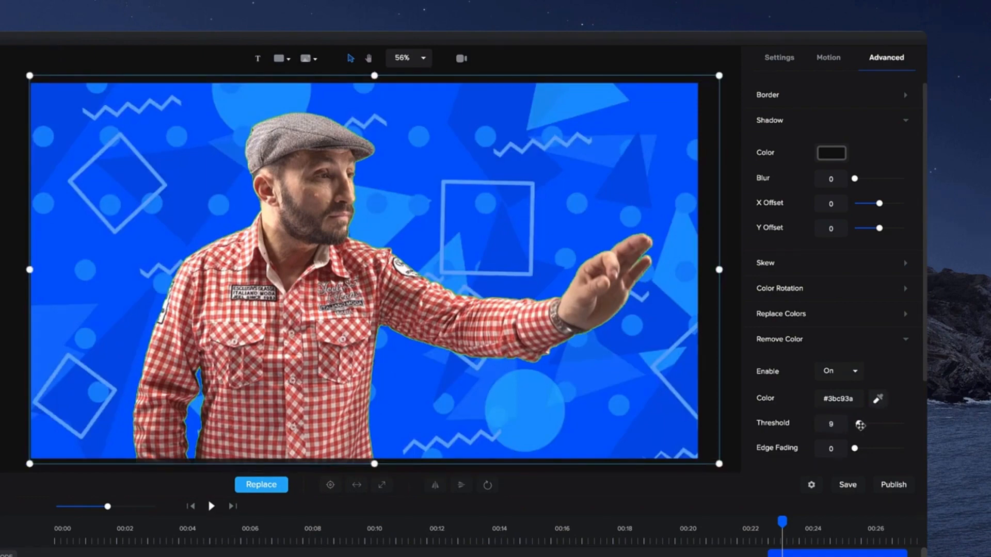
Inspect the keyed edges up close and lower the Remove Color threshold to 5.
scroll(268, 293, up, 5)
scroll(321, 123, up, 3)
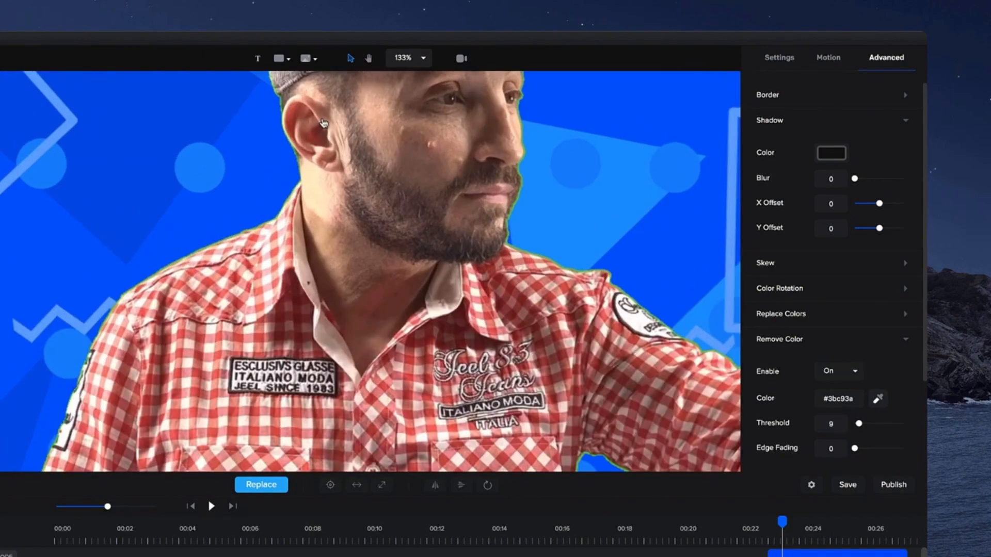
scroll(323, 123, down, 1)
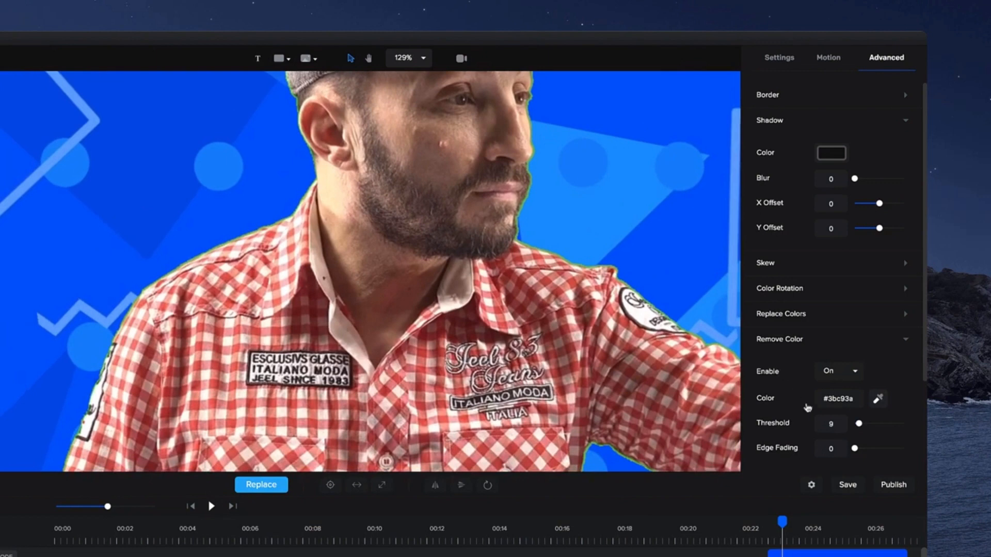
drag(859, 424, 858, 424)
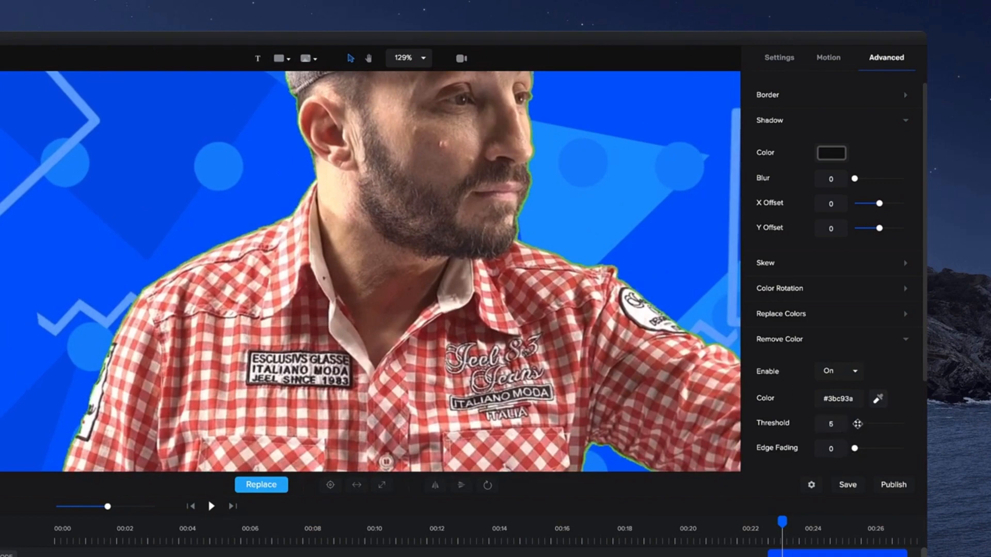
Set the Remove Color edge fading to 2.
scroll(551, 189, up, 6)
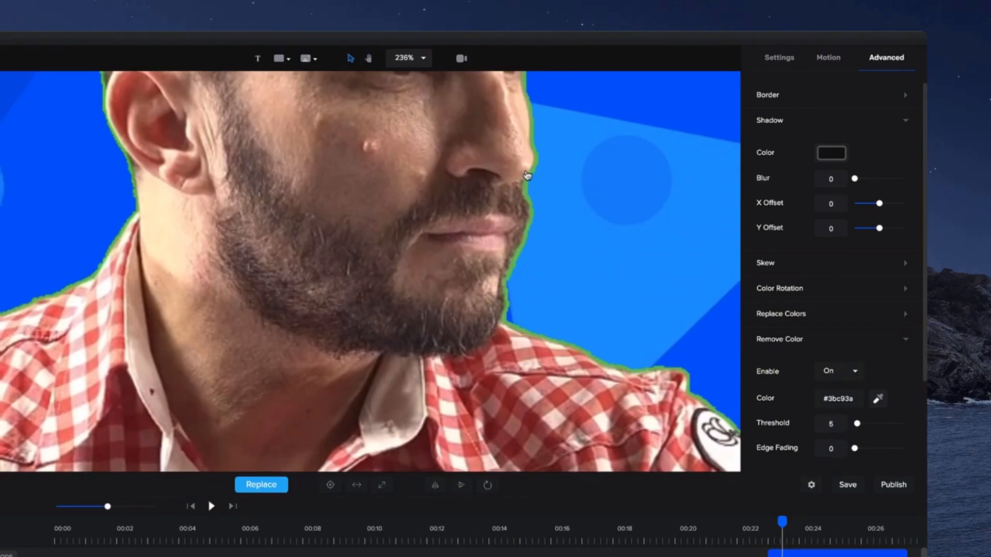
scroll(527, 175, down, 6)
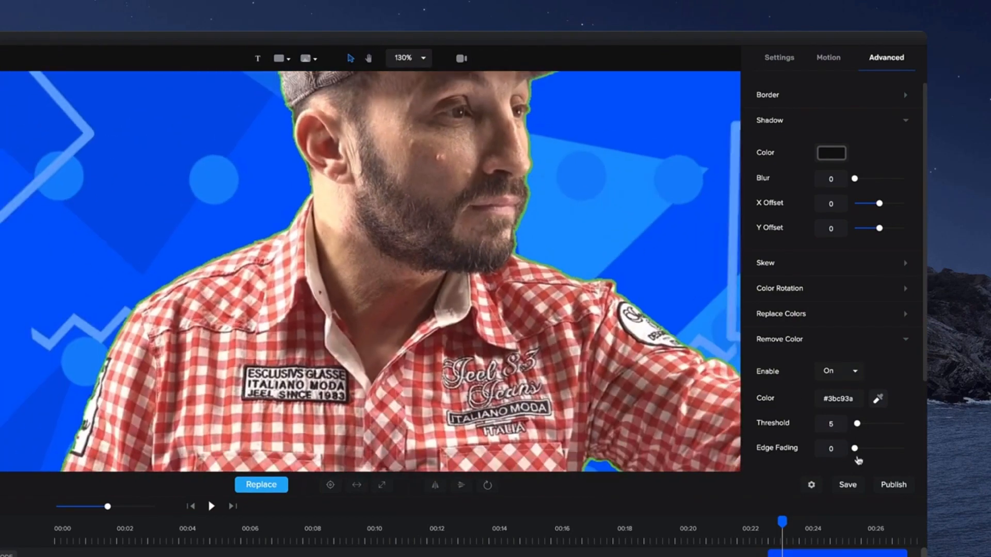
drag(855, 449, 859, 450)
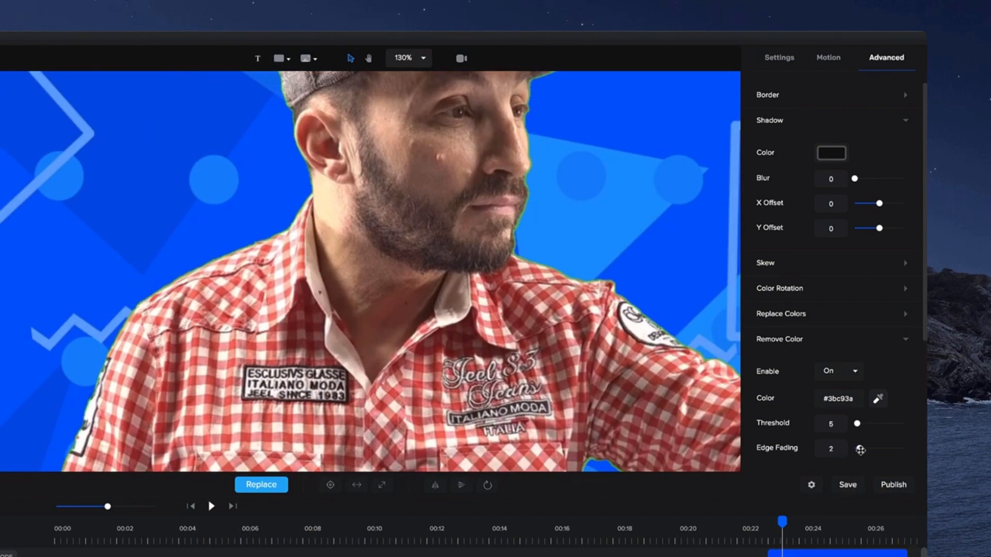
Raise the Remove Color threshold to 7 and the edge fading to 3.
scroll(597, 261, down, 8)
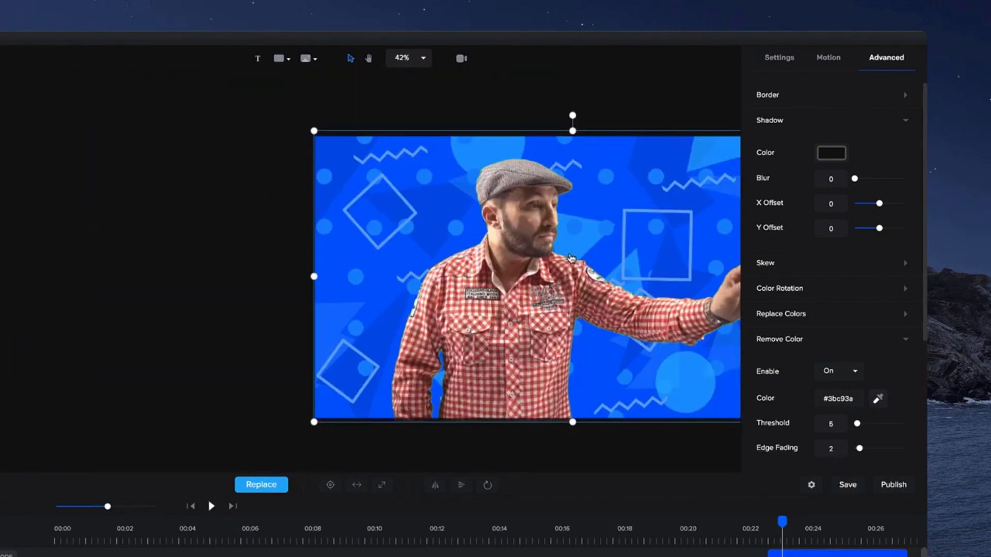
scroll(635, 281, up, 1)
key(space)
drag(674, 288, 533, 263)
scroll(432, 253, up, 1)
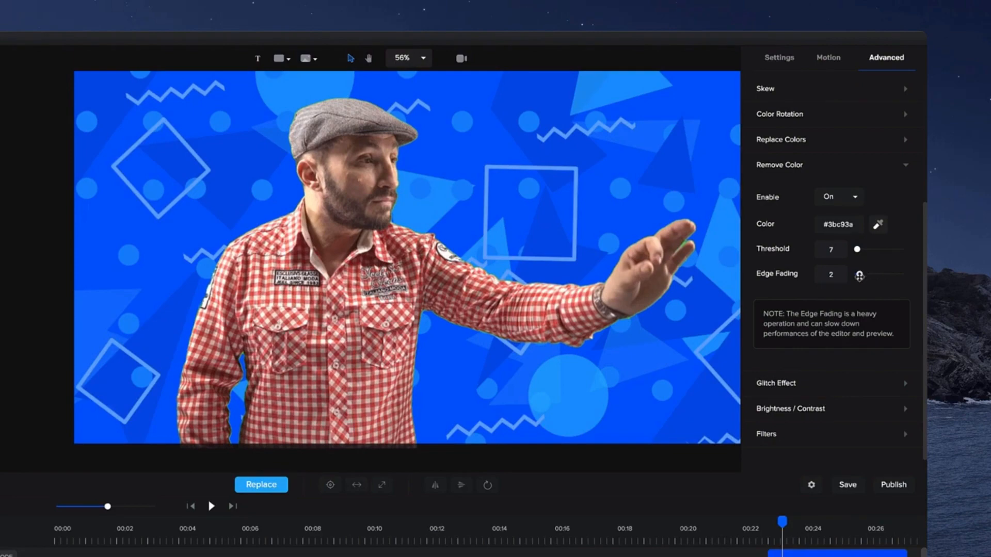
drag(860, 276, 861, 276)
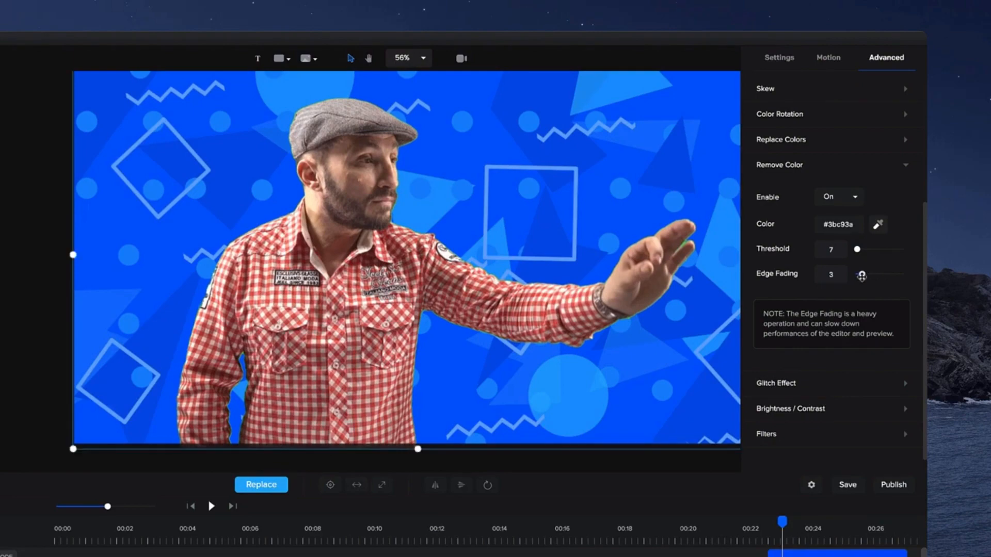
scroll(456, 255, up, 5)
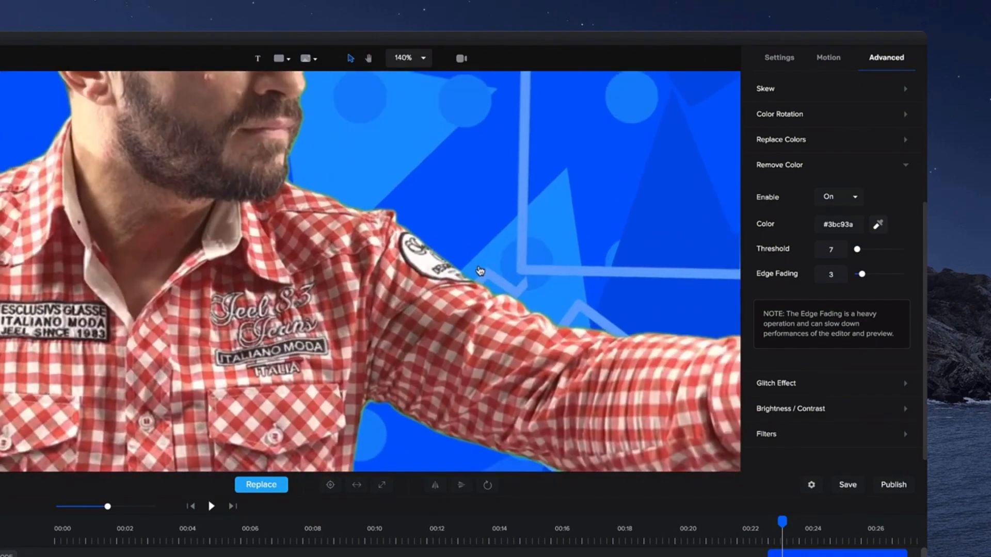
Change the project resolution to a square 1080 by 1080 format.
scroll(480, 271, down, 8)
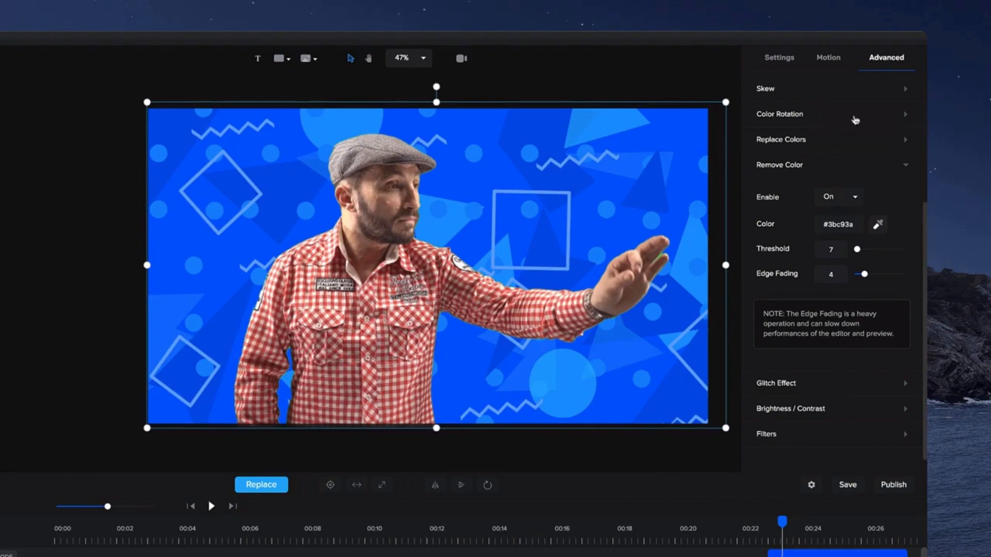
click(812, 486)
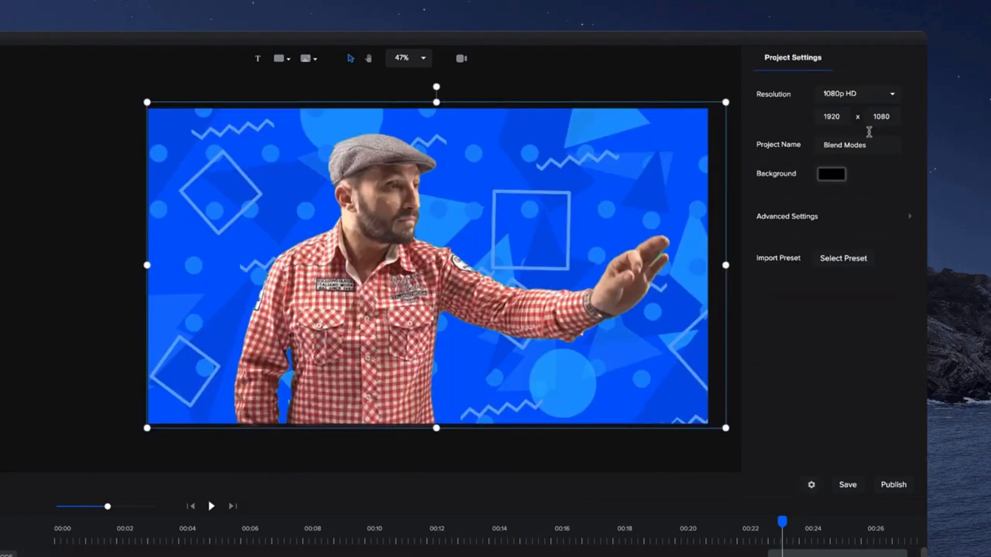
double_click(835, 117)
text(1)
key(Return)
Enlarge the keyed footage layer to about 101 scale and reposition it to fill the square canvas.
click(551, 281)
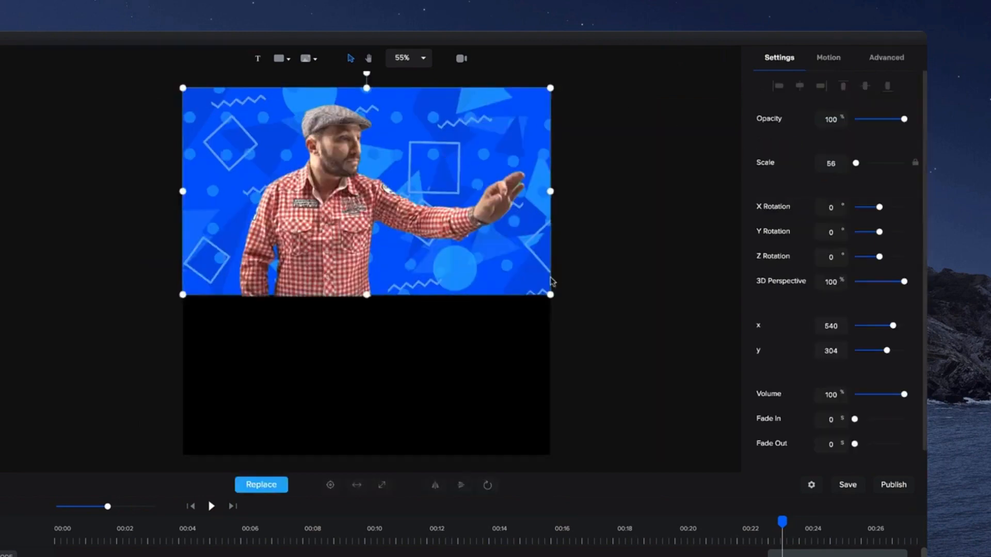
drag(550, 295, 687, 465)
drag(182, 297, 5, 453)
drag(354, 347, 388, 350)
Move the playhead to about 00:12, select the Colorize, Color, Footage and both transition clips, and lengthen them together.
click(448, 537)
scroll(456, 554, down, 3)
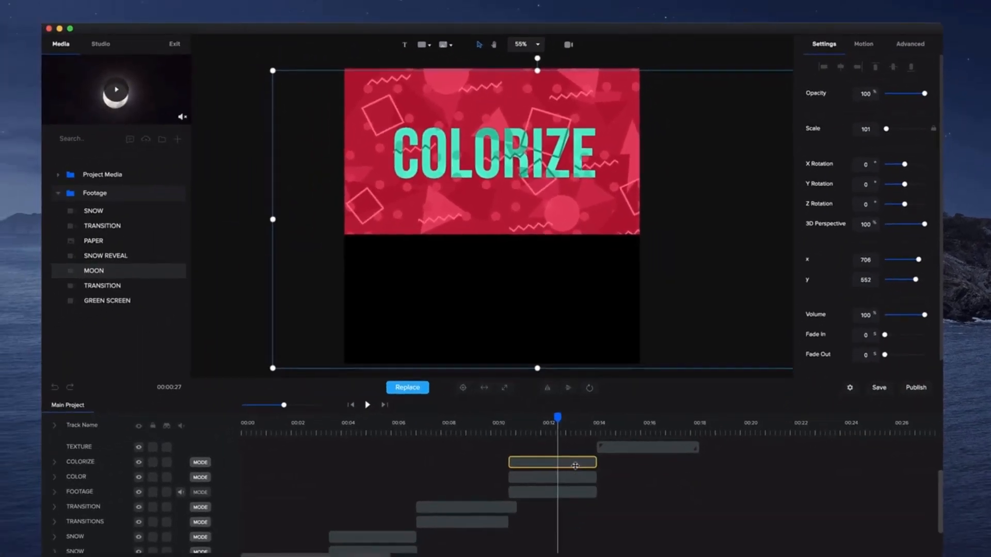
click(575, 463)
shift+click(580, 477)
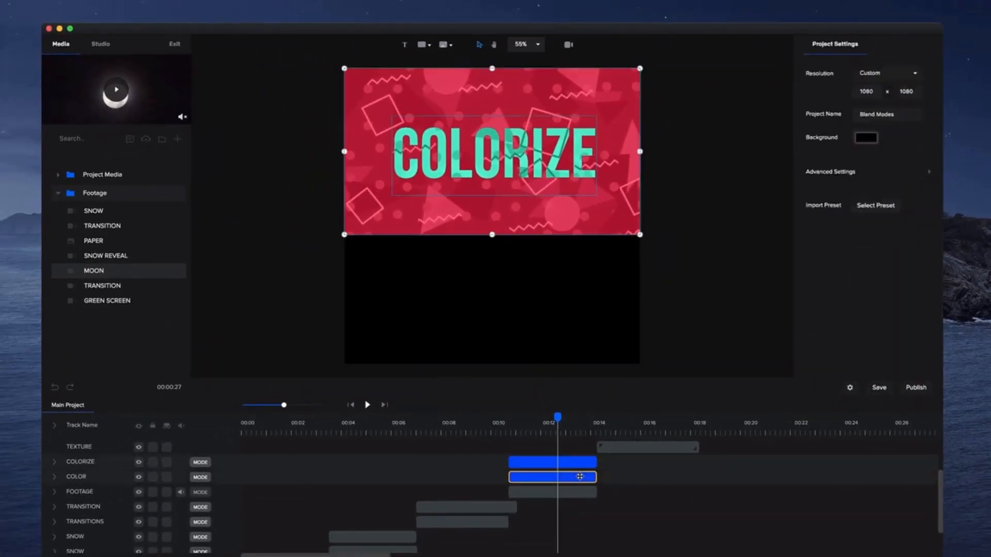
shift+click(562, 492)
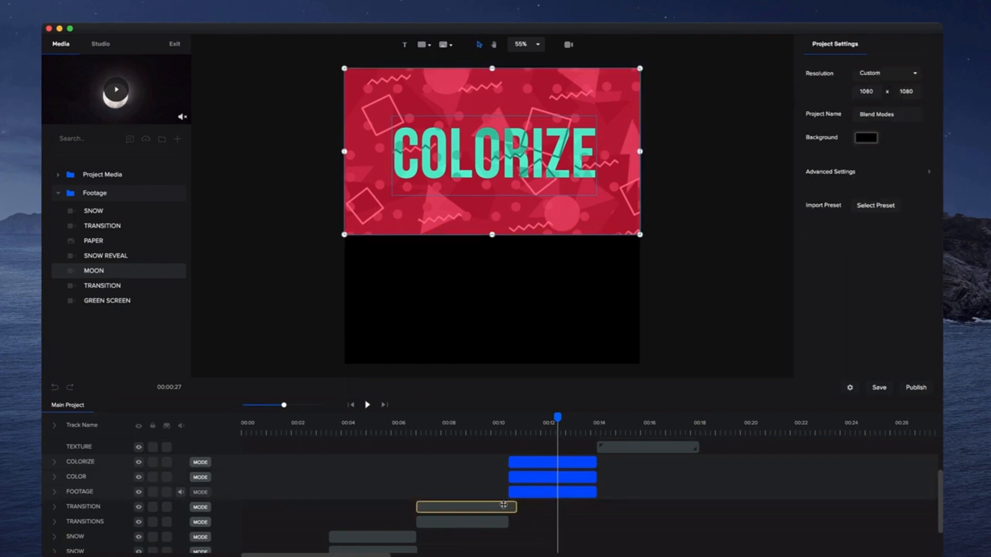
shift+click(503, 505)
shift+click(494, 520)
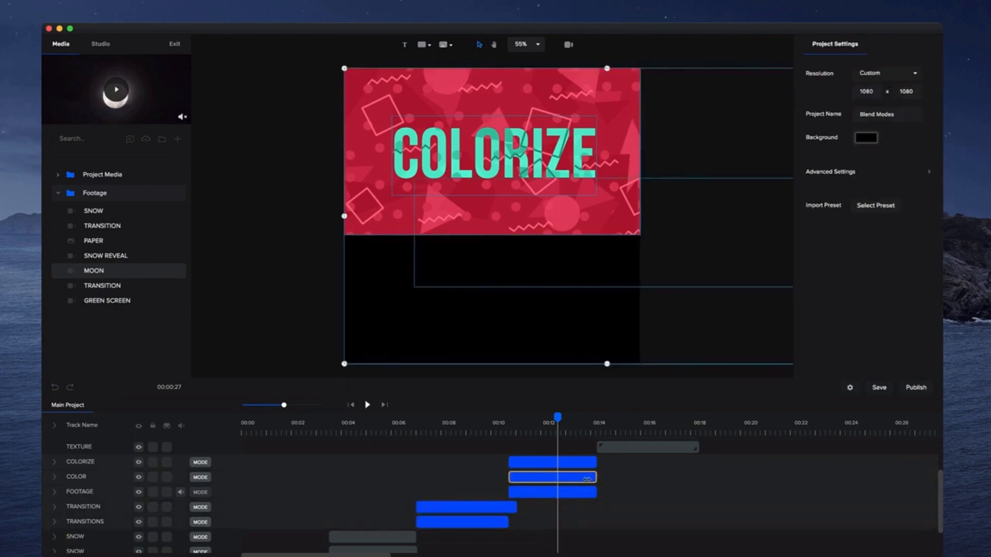
drag(586, 479, 610, 482)
Trim the Colorize, Color and Footage clips so they all end together at about 00:14.
click(605, 491)
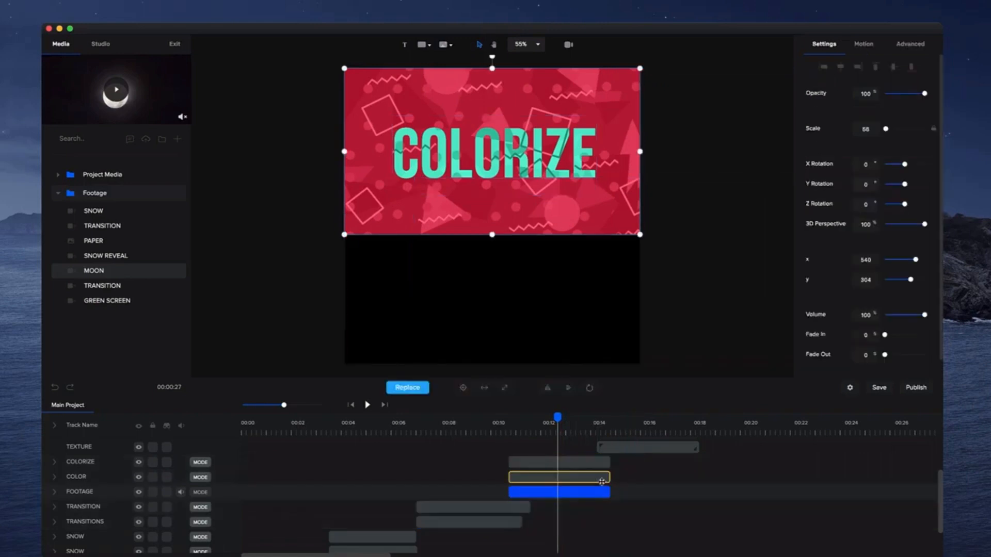
shift+click(602, 482)
shift+click(596, 461)
drag(610, 462, 597, 462)
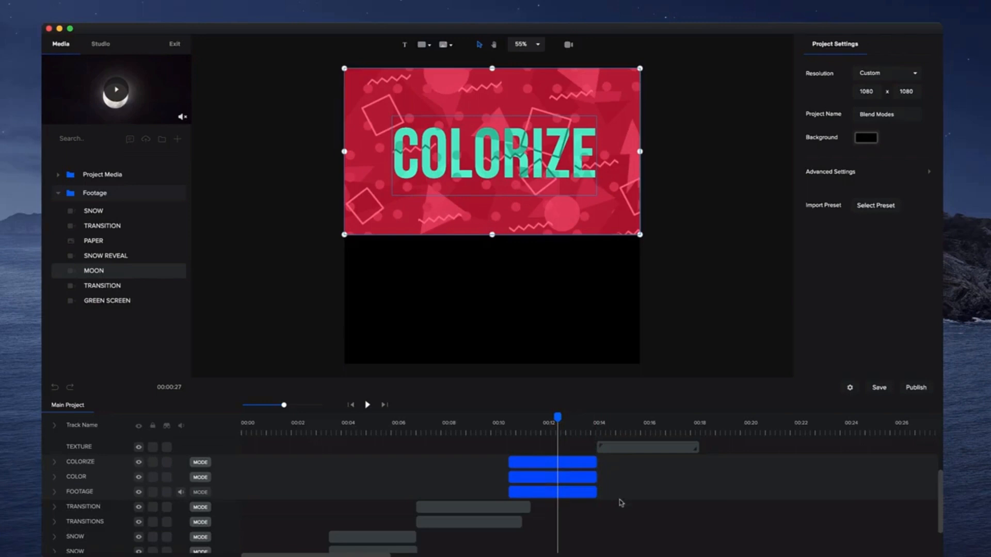